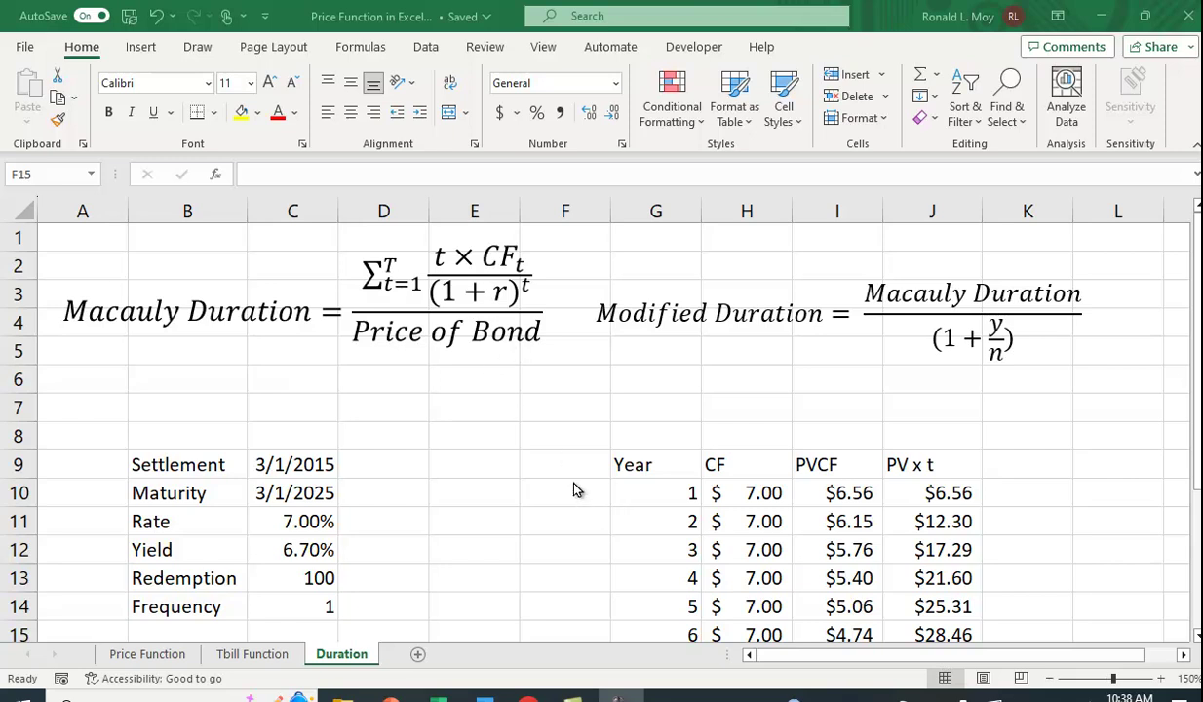
Review the cash flow and present value formulas in H10, I10, year 2 and the I20 total
{"action": "scroll", "coordinate": [572, 492], "scroll_direction": "down", "scroll_amount": 1}
{"action": "scroll", "coordinate": [572, 488], "scroll_direction": "up", "scroll_amount": 1}
{"action": "scroll", "coordinate": [523, 489], "scroll_direction": "down", "scroll_amount": 1}
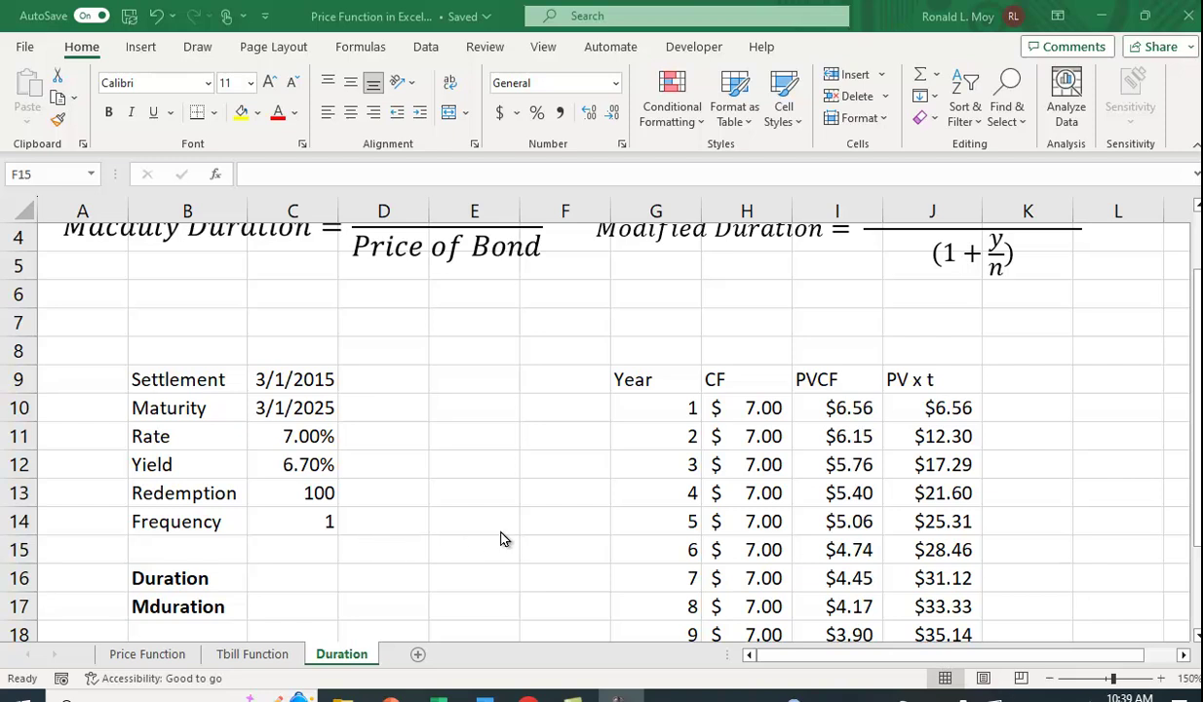
{"action": "scroll", "coordinate": [887, 430], "scroll_direction": "down", "scroll_amount": 1}
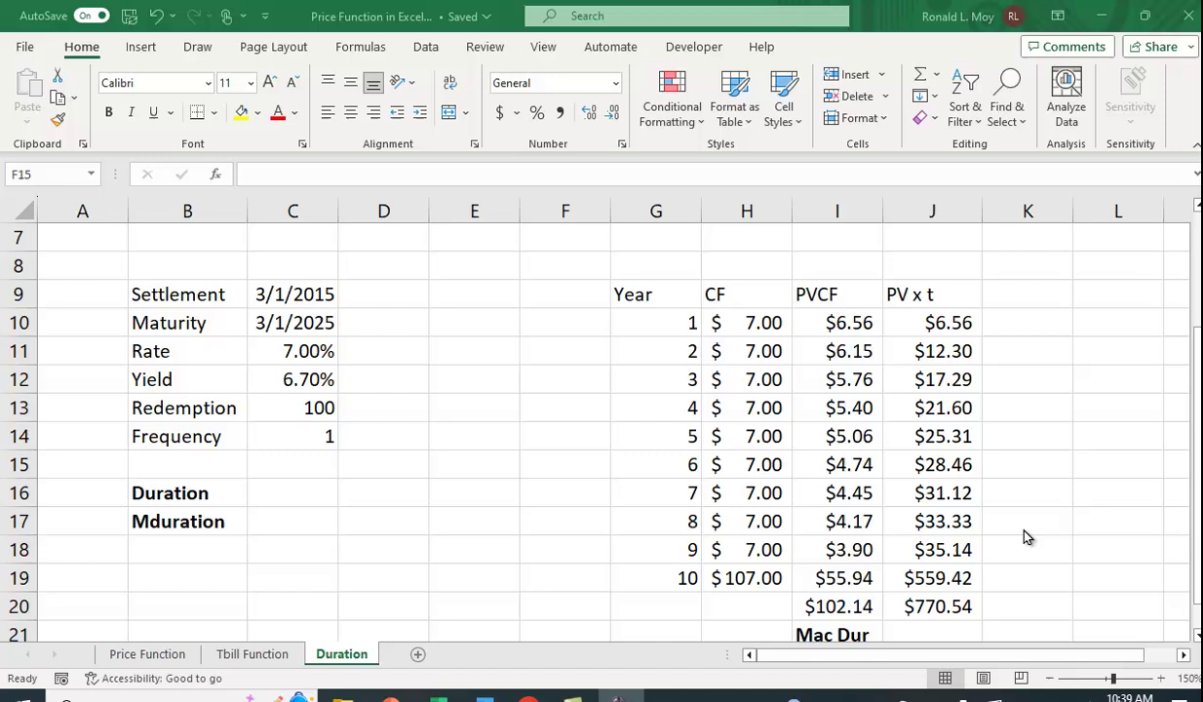
{"action": "left_click", "coordinate": [857, 330]}
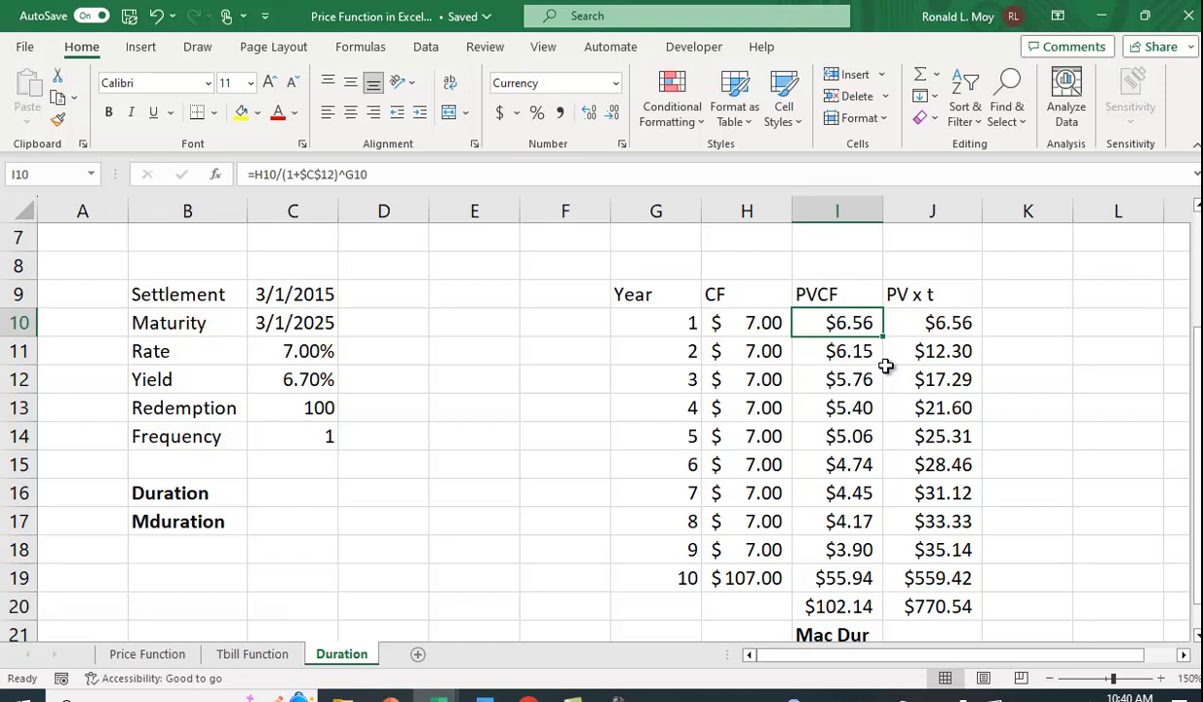
{"action": "left_click", "coordinate": [741, 321]}
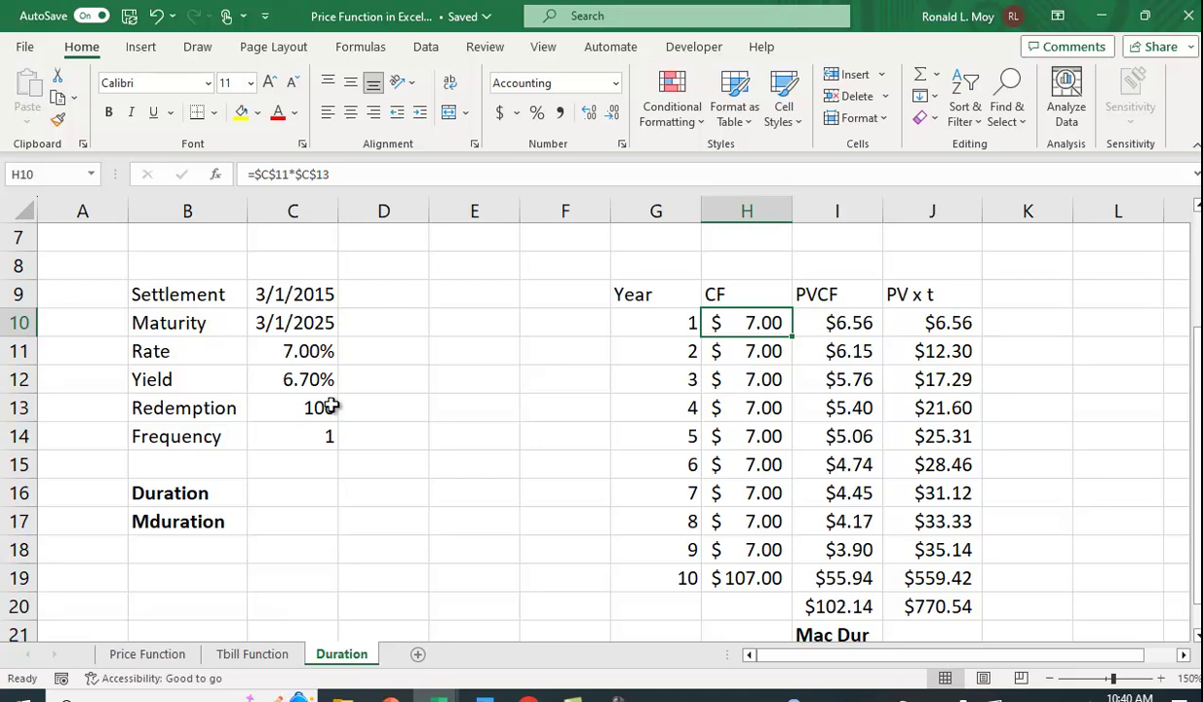
{"action": "left_click", "coordinate": [836, 323]}
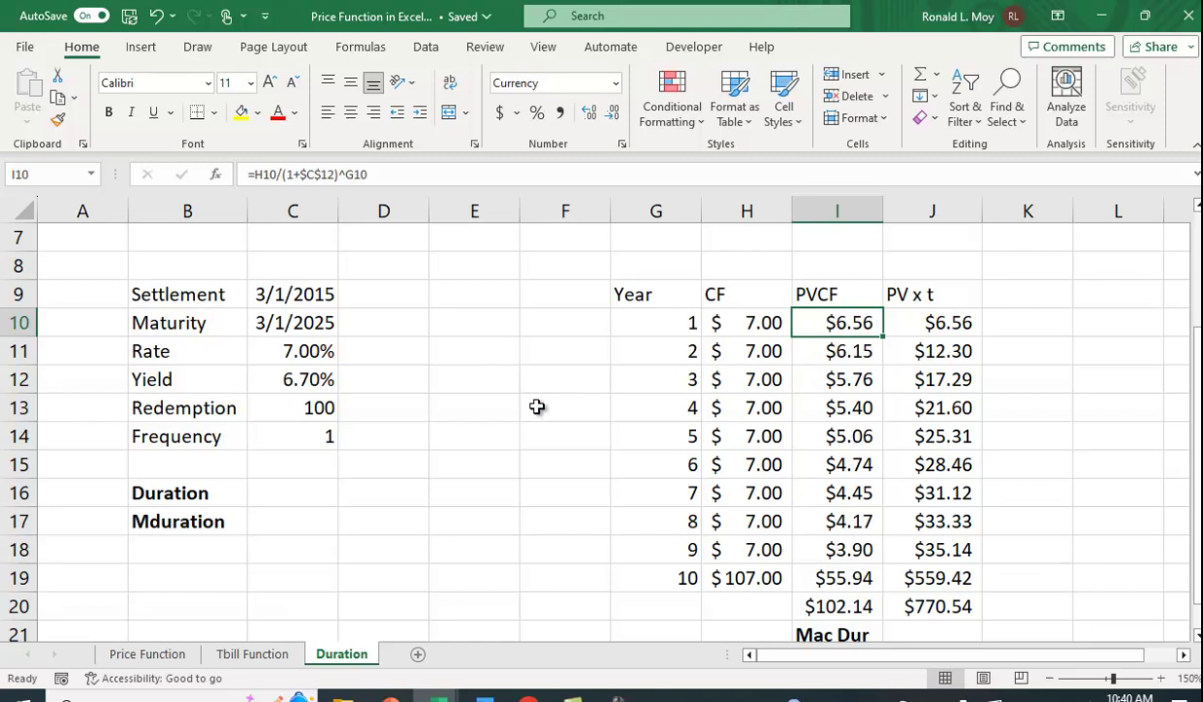
{"action": "left_click", "coordinate": [832, 353]}
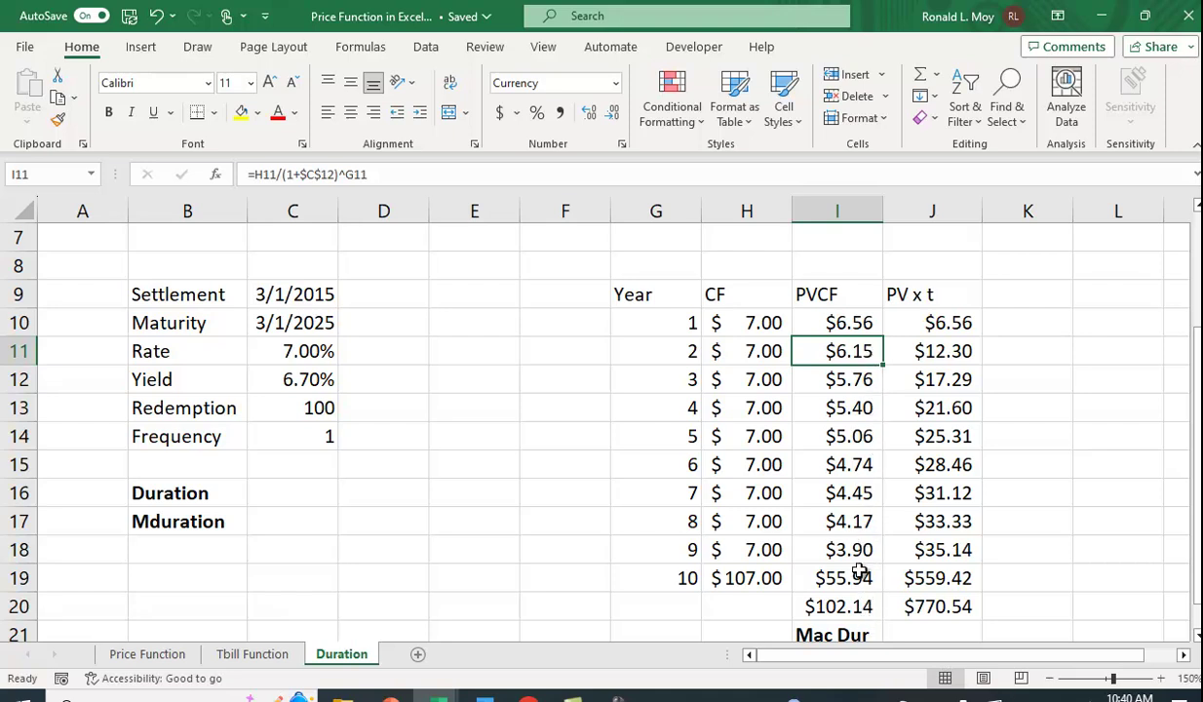
{"action": "left_click", "coordinate": [841, 608]}
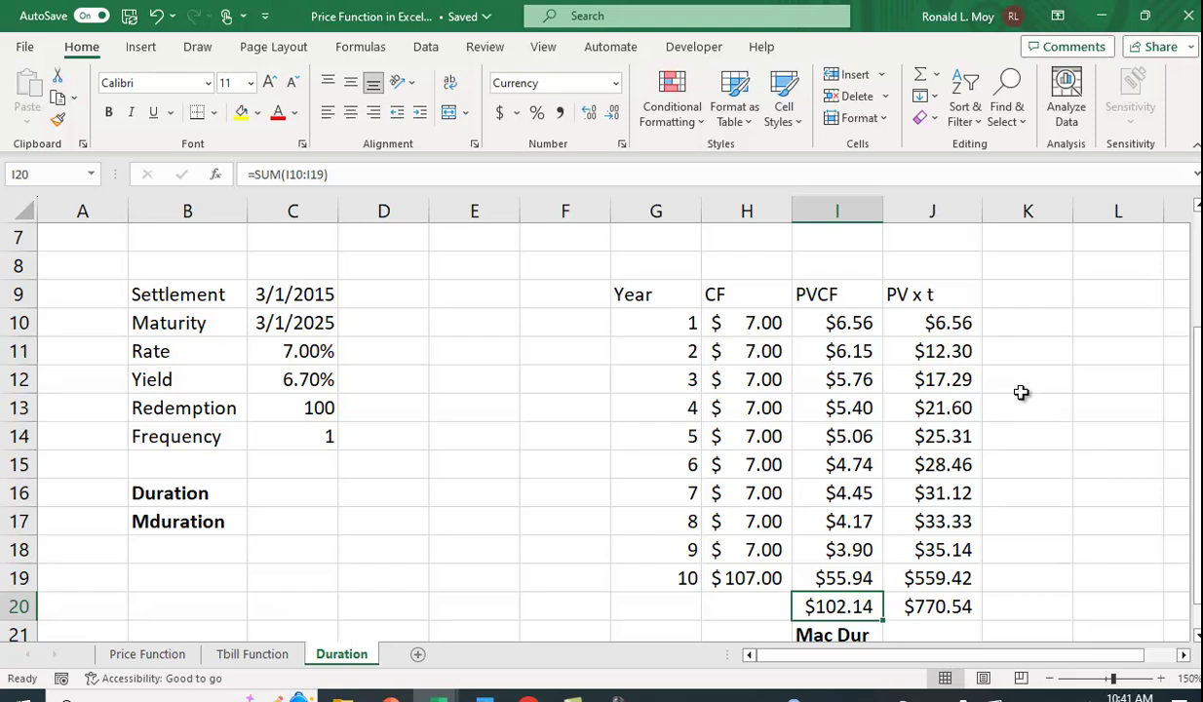
Enter =J20/I20 in J21 to get the Macaulay duration 7.5442
{"action": "scroll", "coordinate": [688, 517], "scroll_direction": "up", "scroll_amount": 2}
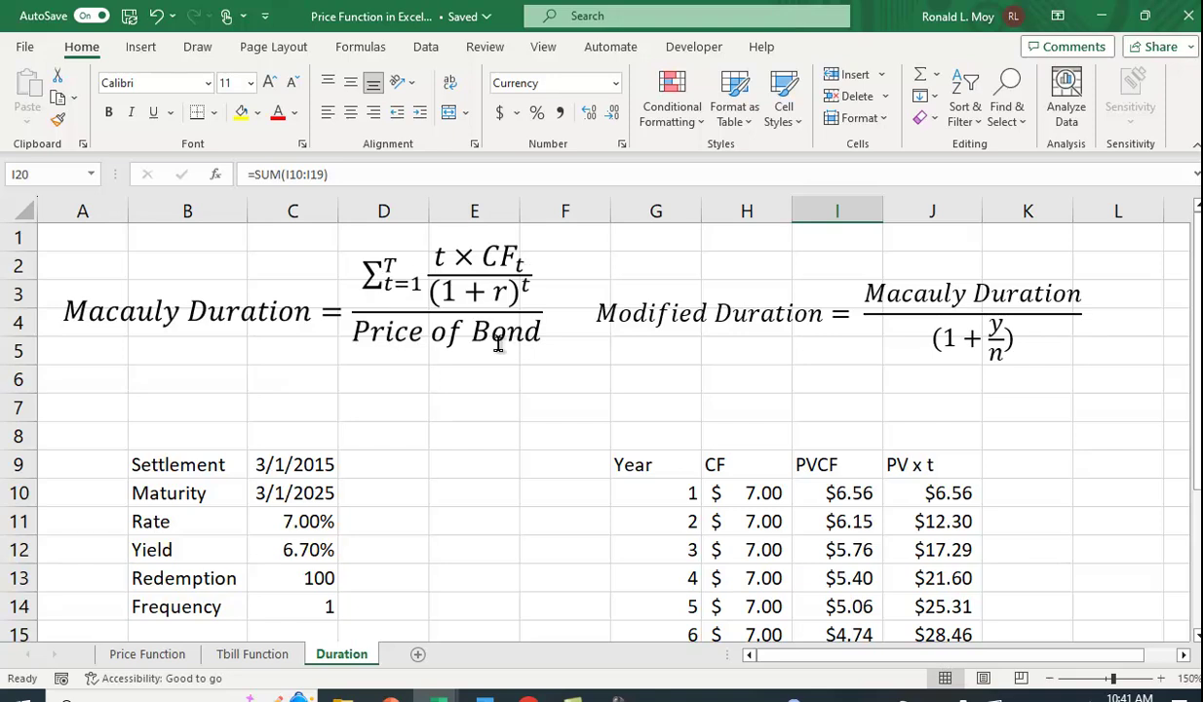
{"action": "scroll", "coordinate": [833, 358], "scroll_direction": "down", "scroll_amount": 3}
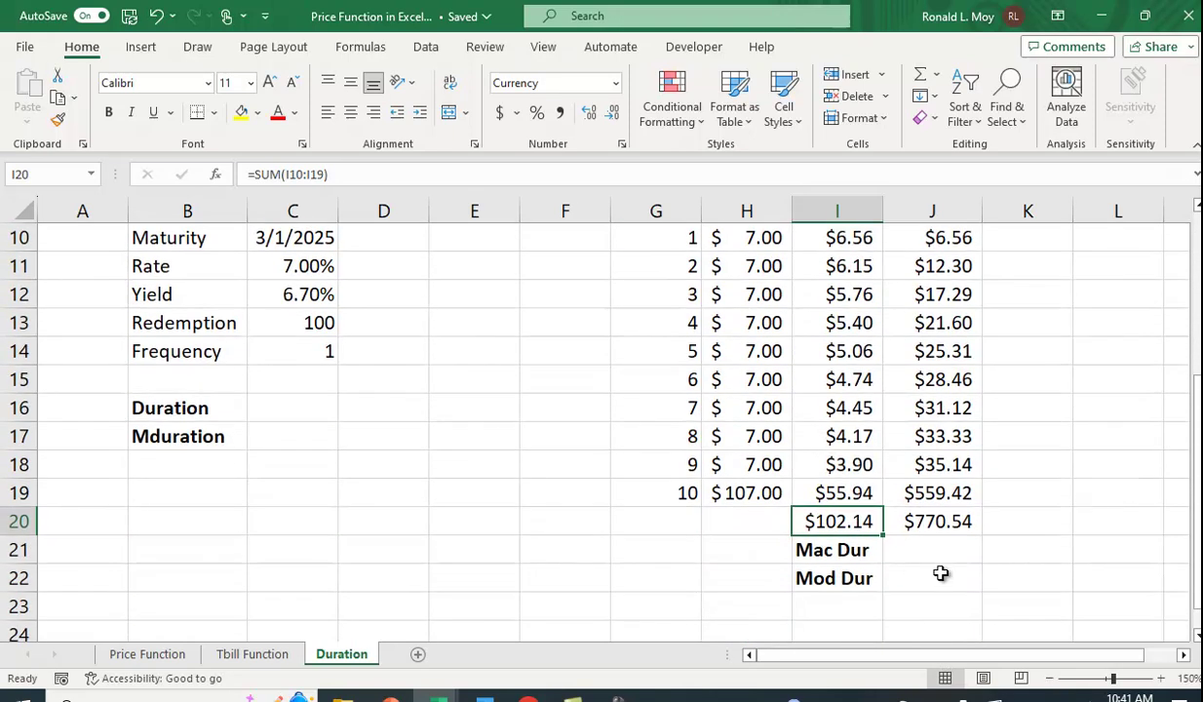
{"action": "left_click", "coordinate": [940, 551]}
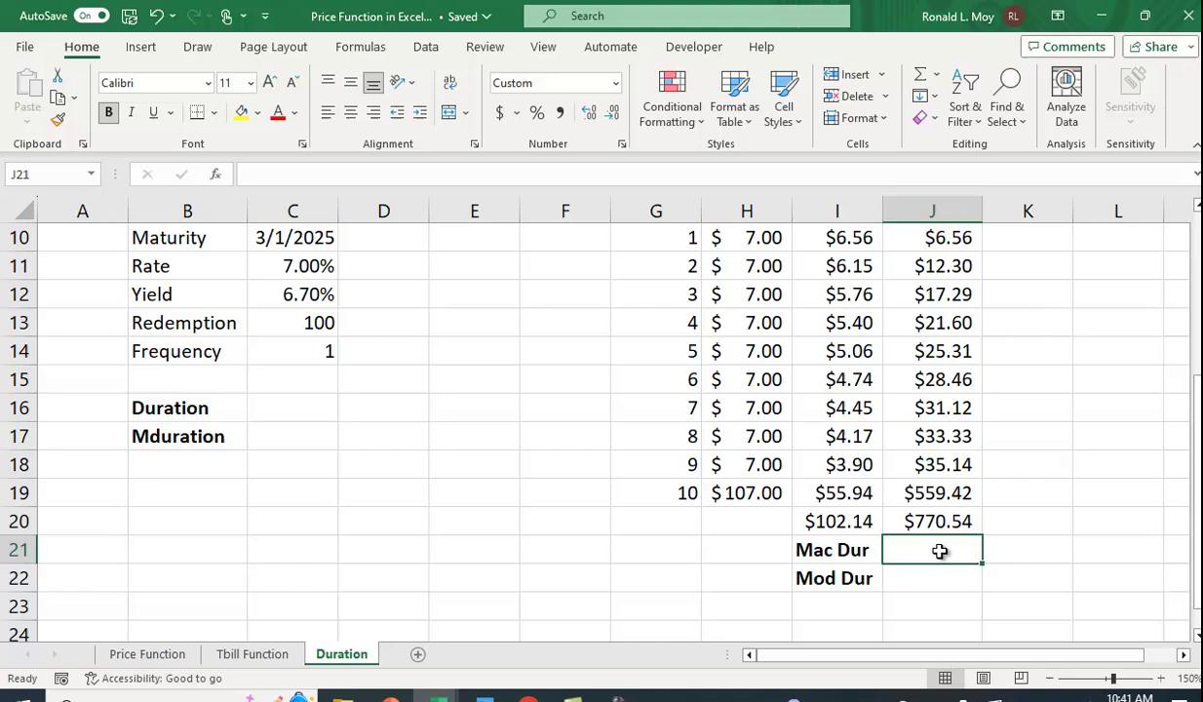
{"action": "type", "text": "="}
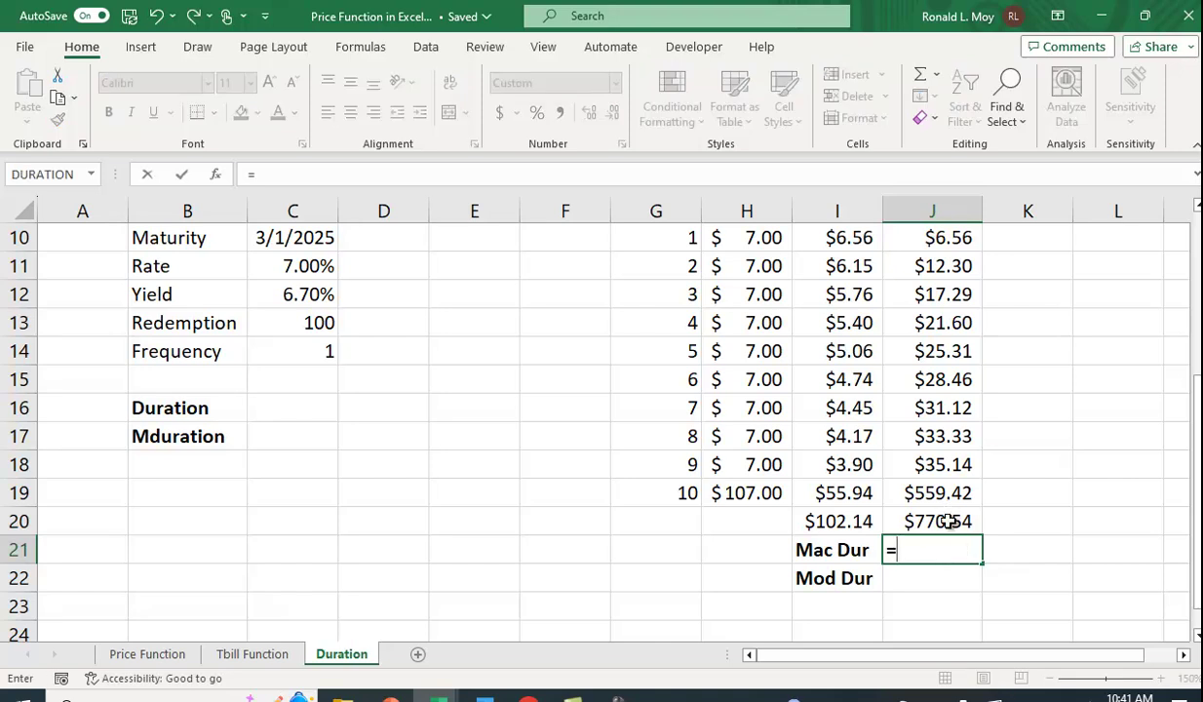
{"action": "left_click", "coordinate": [949, 523]}
{"action": "type", "text": "/"}
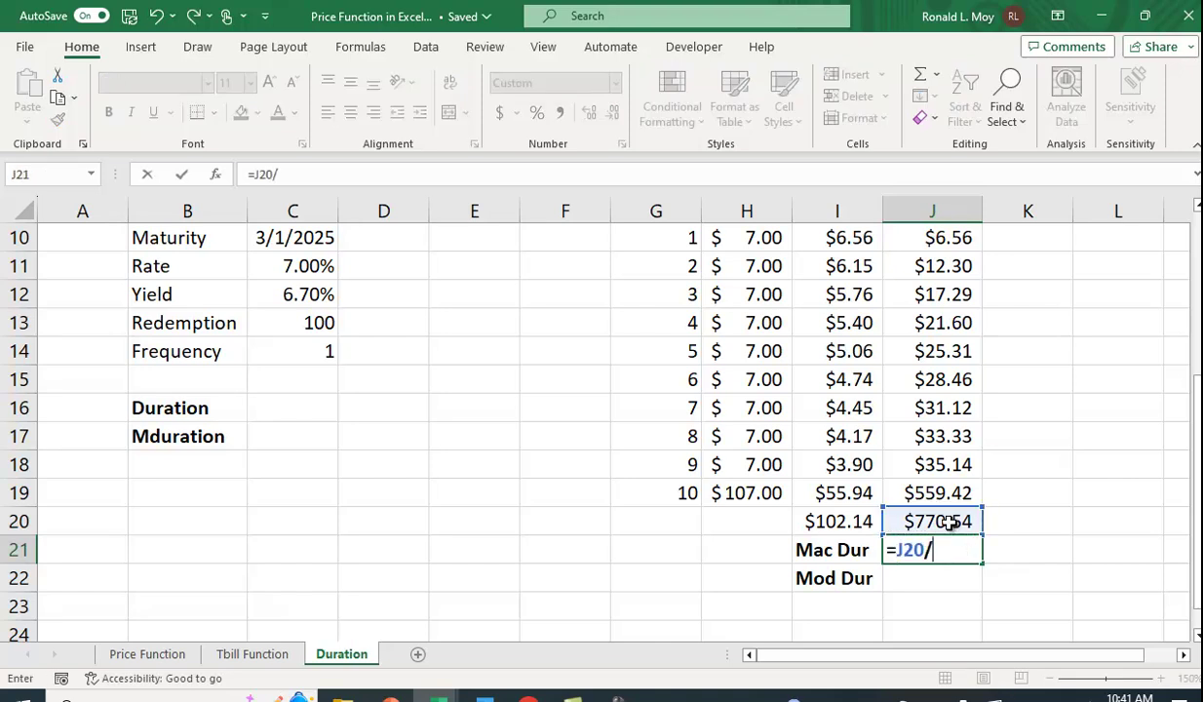
{"action": "left_click", "coordinate": [856, 527]}
{"action": "key", "text": "Return"}
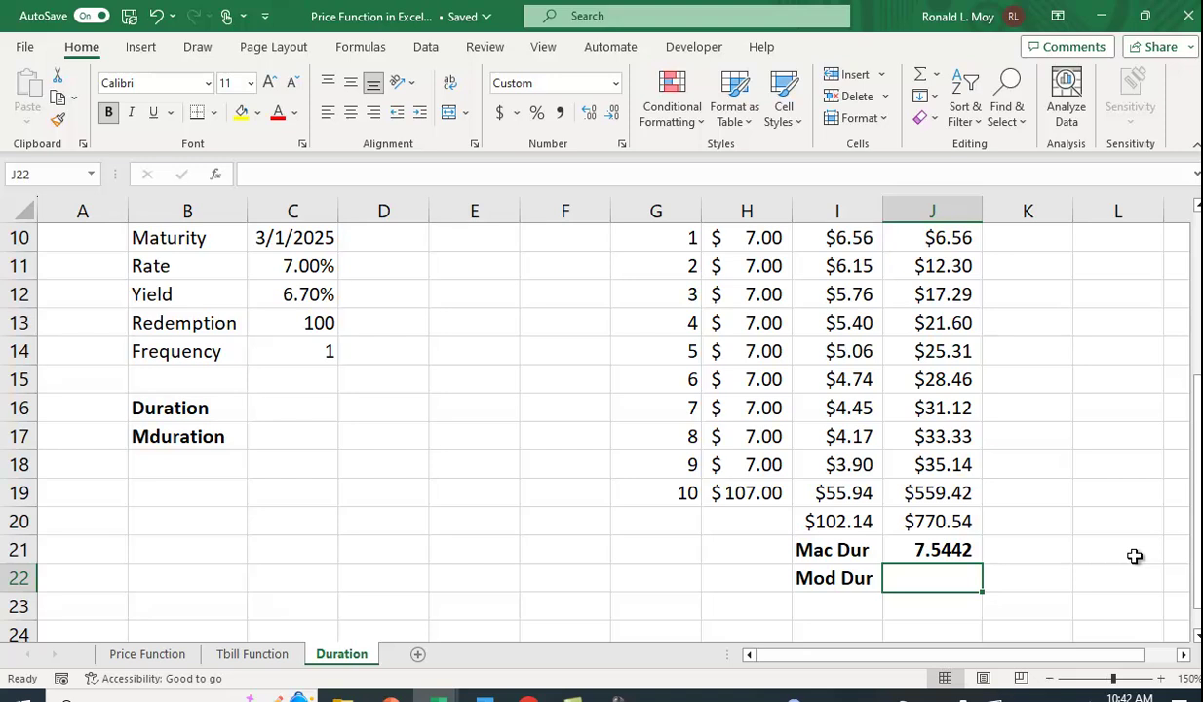
Enter =J21/(1+C12) in J22, giving a modified duration of 7.0705
{"action": "type", "text": "="}
{"action": "scroll", "coordinate": [970, 580], "scroll_direction": "up", "scroll_amount": 2}
{"action": "scroll", "coordinate": [985, 546], "scroll_direction": "down", "scroll_amount": 2}
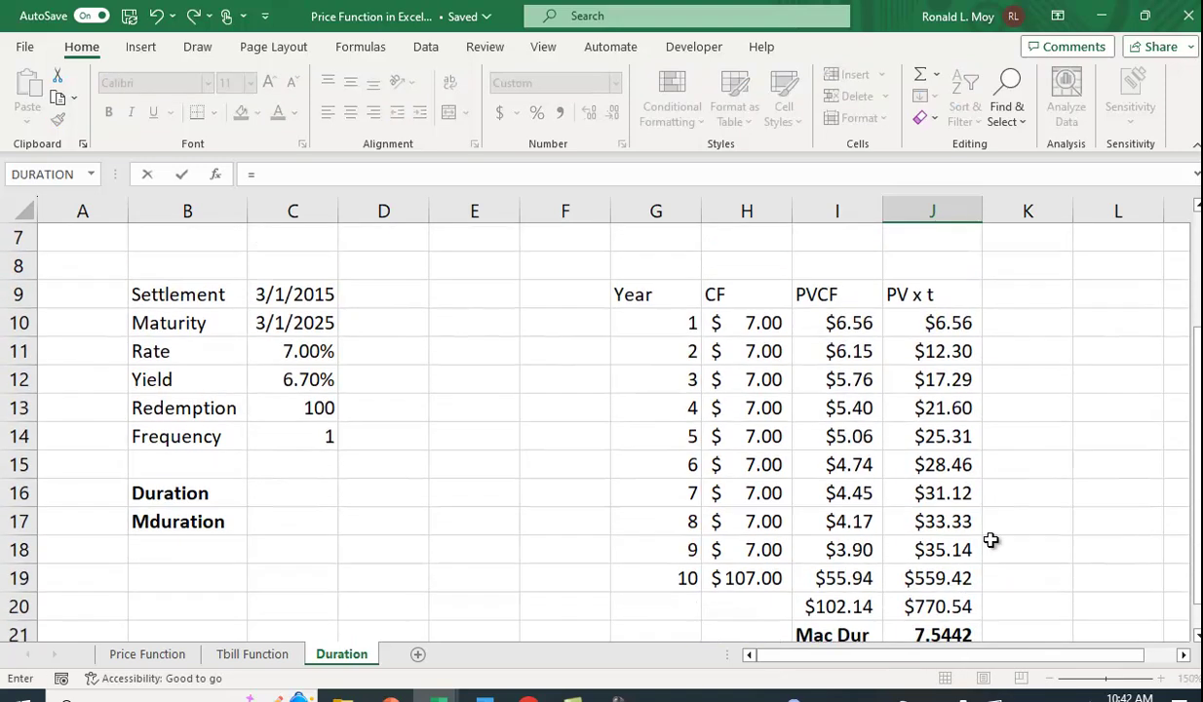
{"action": "left_click", "coordinate": [954, 550]}
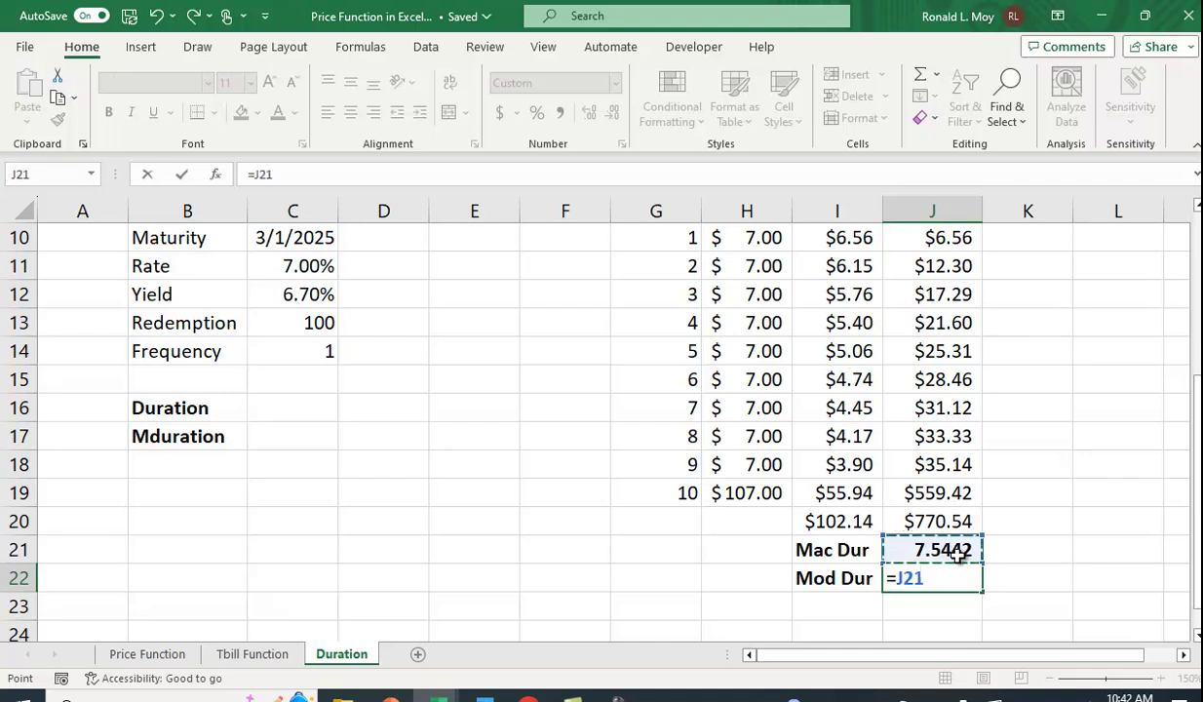
{"action": "type", "text": "/(1+"}
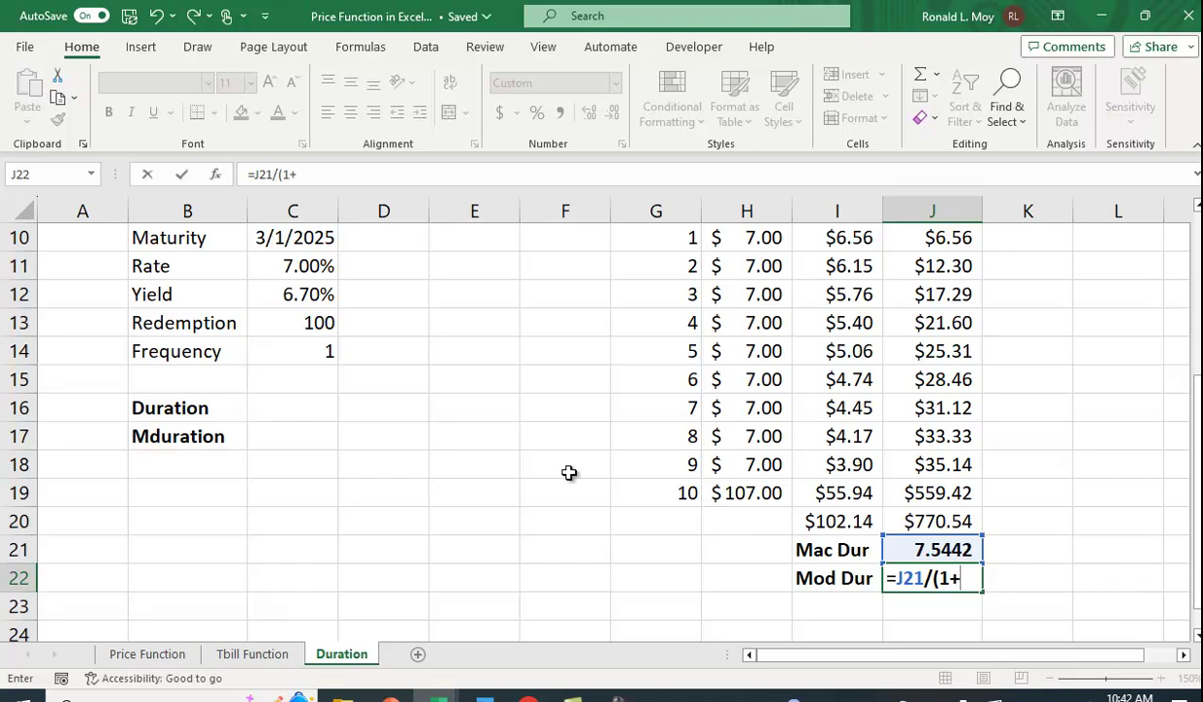
{"action": "left_click", "coordinate": [295, 296]}
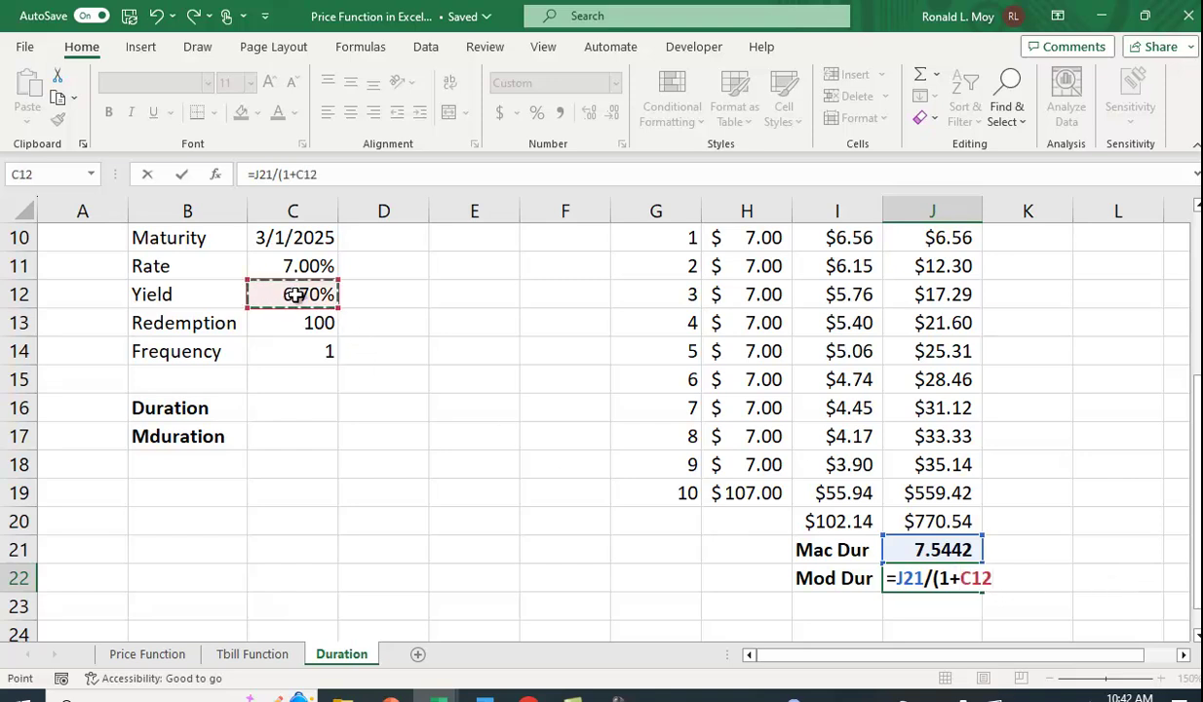
{"action": "type", "text": ")"}
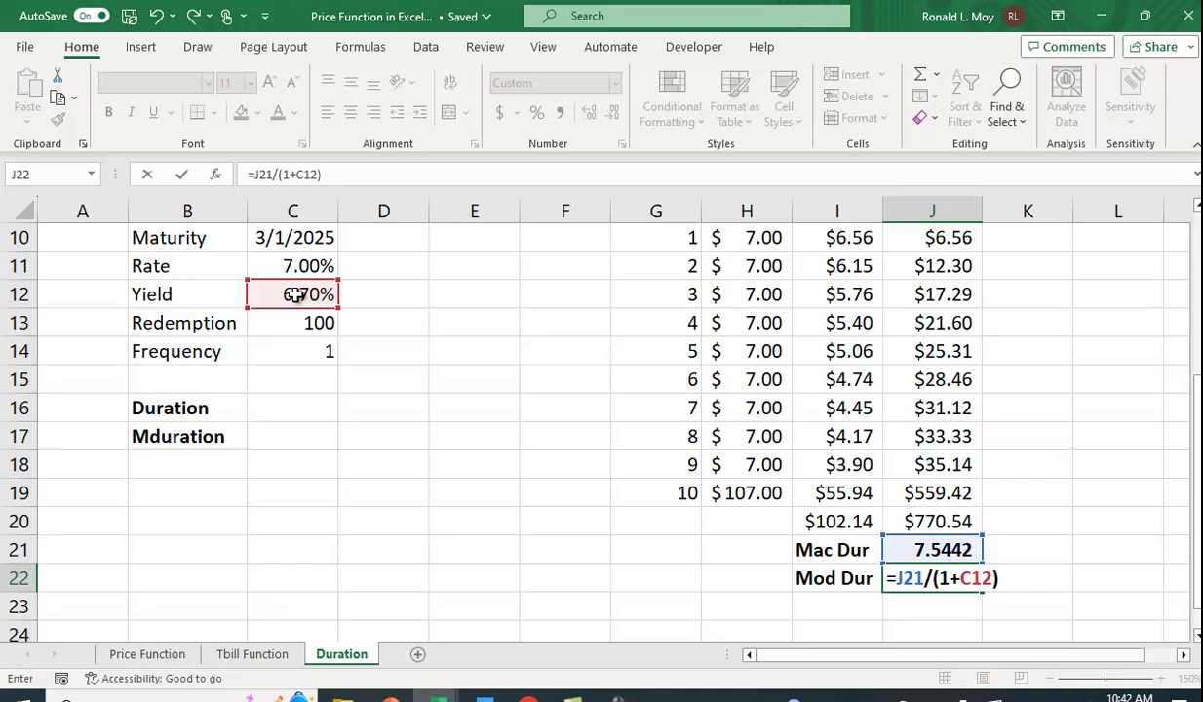
{"action": "key", "text": "Return"}
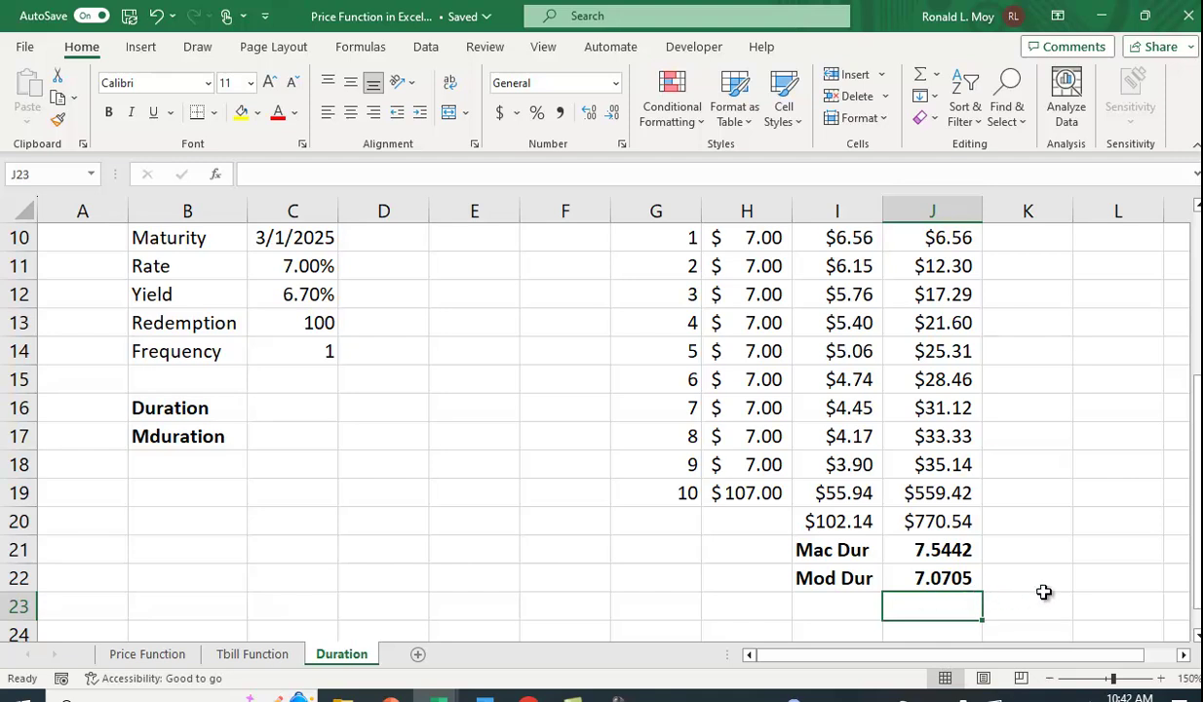
Enter =DURATION(C9,C10,C11,C12,C14) in C16
{"action": "scroll", "coordinate": [1044, 592], "scroll_direction": "up", "scroll_amount": 2}
{"action": "scroll", "coordinate": [1043, 592], "scroll_direction": "down", "scroll_amount": 2}
{"action": "scroll", "coordinate": [614, 495], "scroll_direction": "up", "scroll_amount": 1}
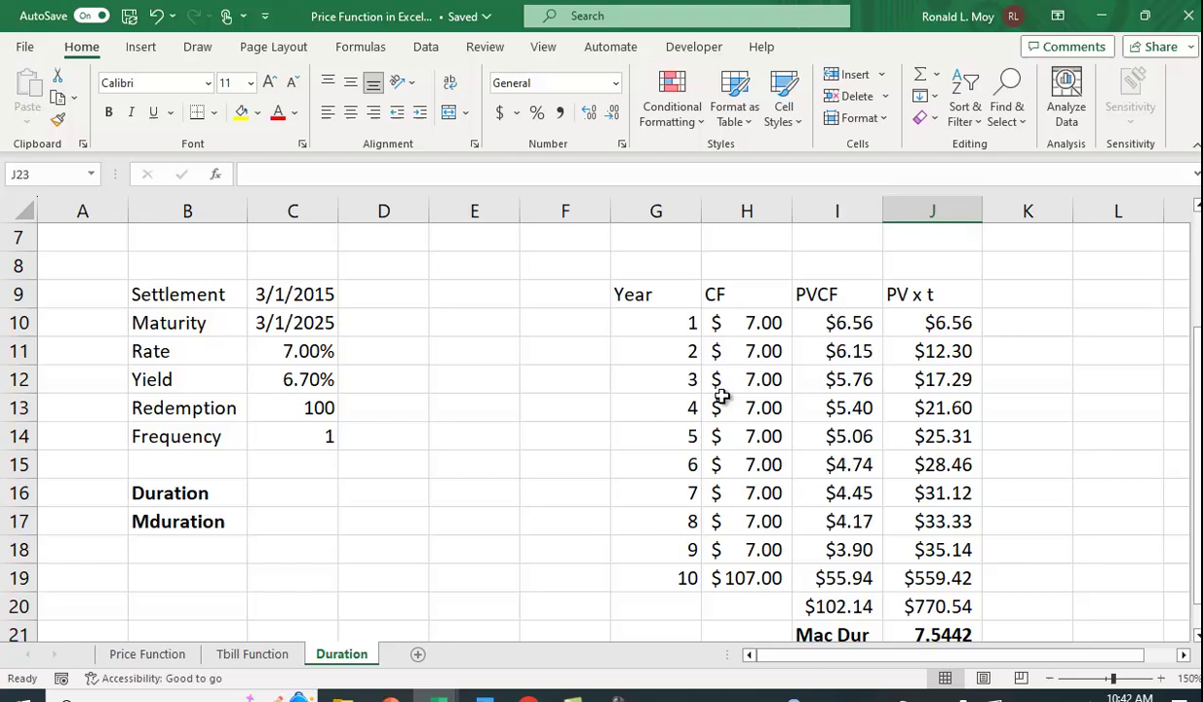
{"action": "left_click", "coordinate": [298, 495]}
{"action": "type", "text": "=duration"}
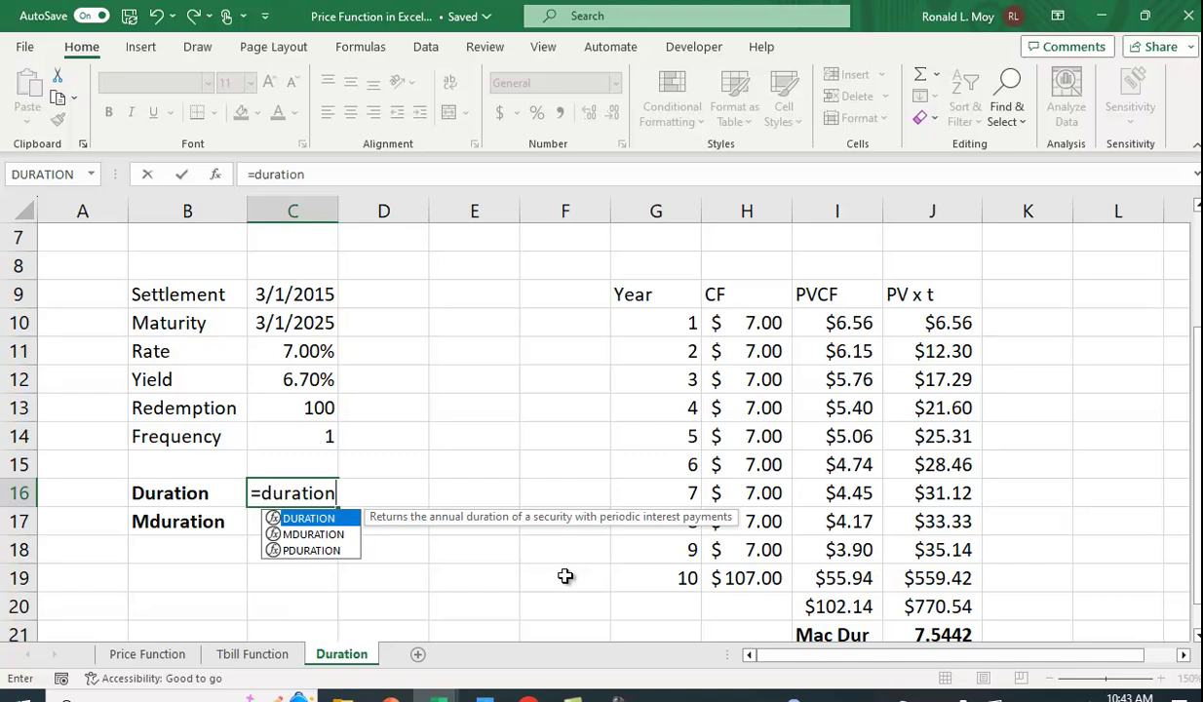
{"action": "type", "text": "("}
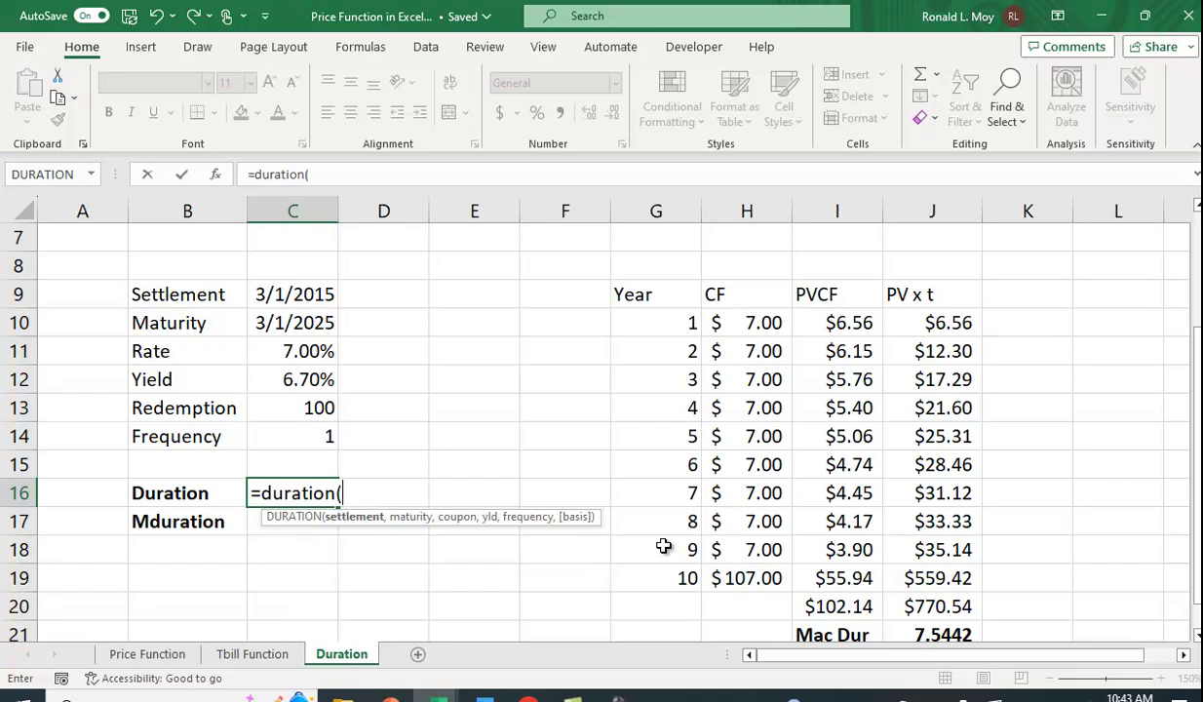
{"action": "left_click", "coordinate": [304, 296]}
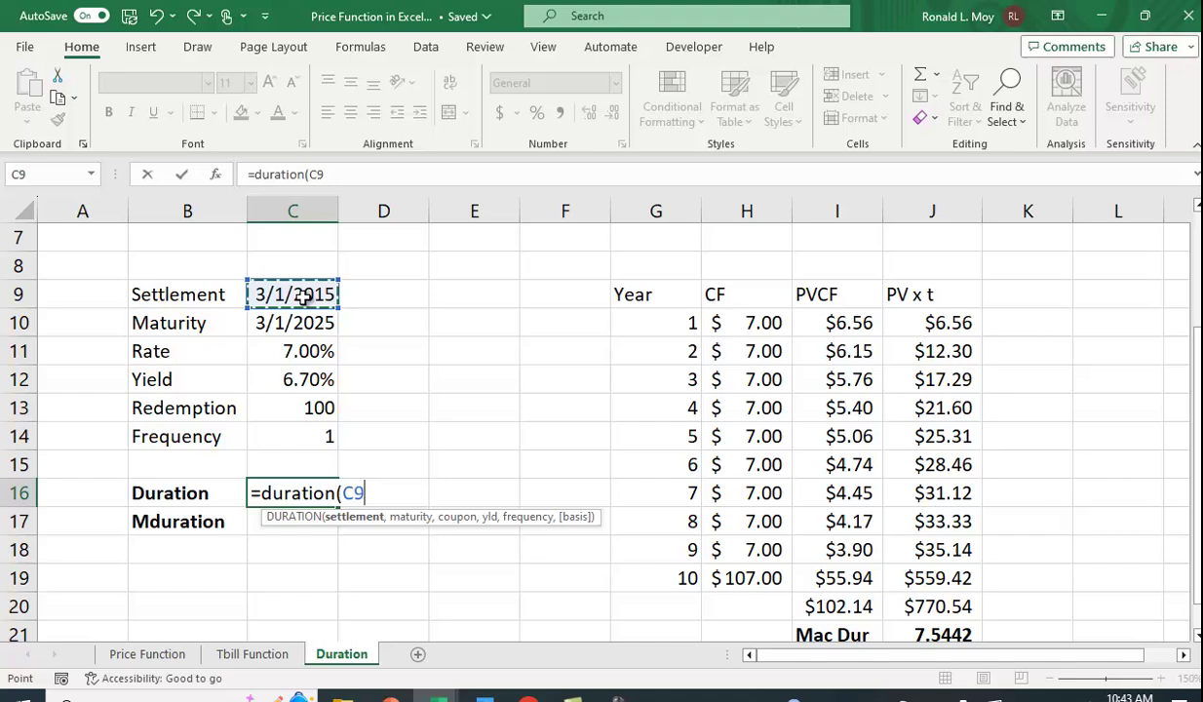
{"action": "type", "text": ","}
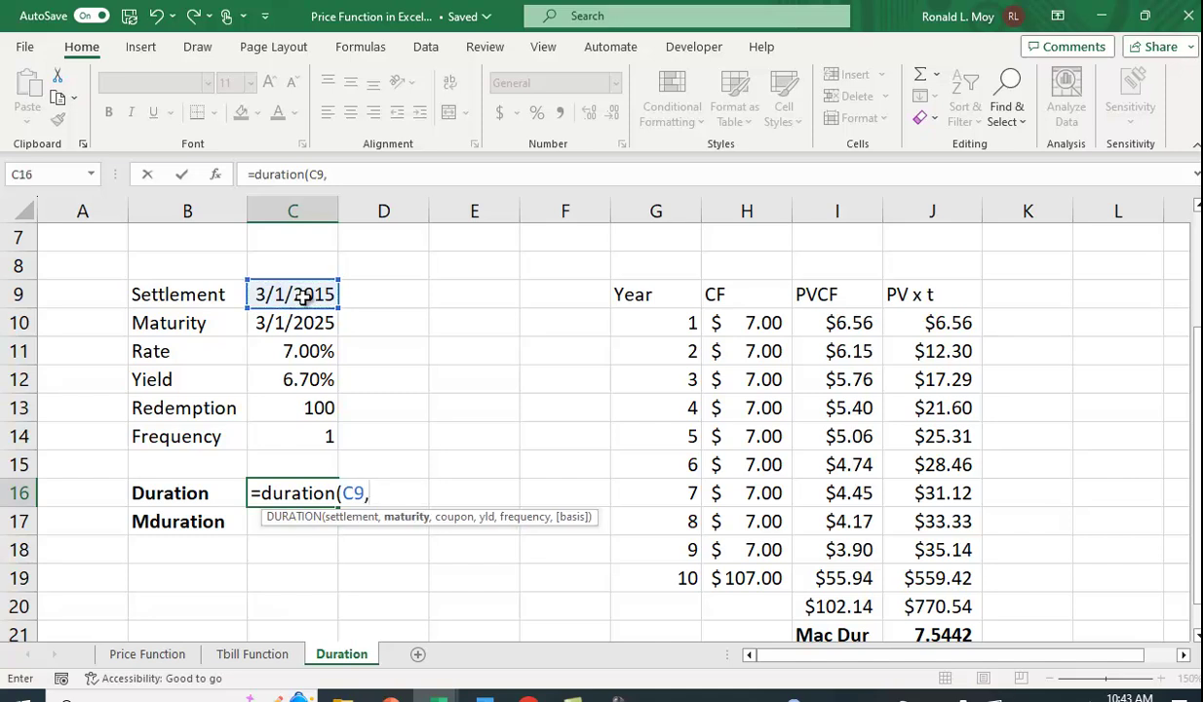
{"action": "left_click", "coordinate": [291, 328]}
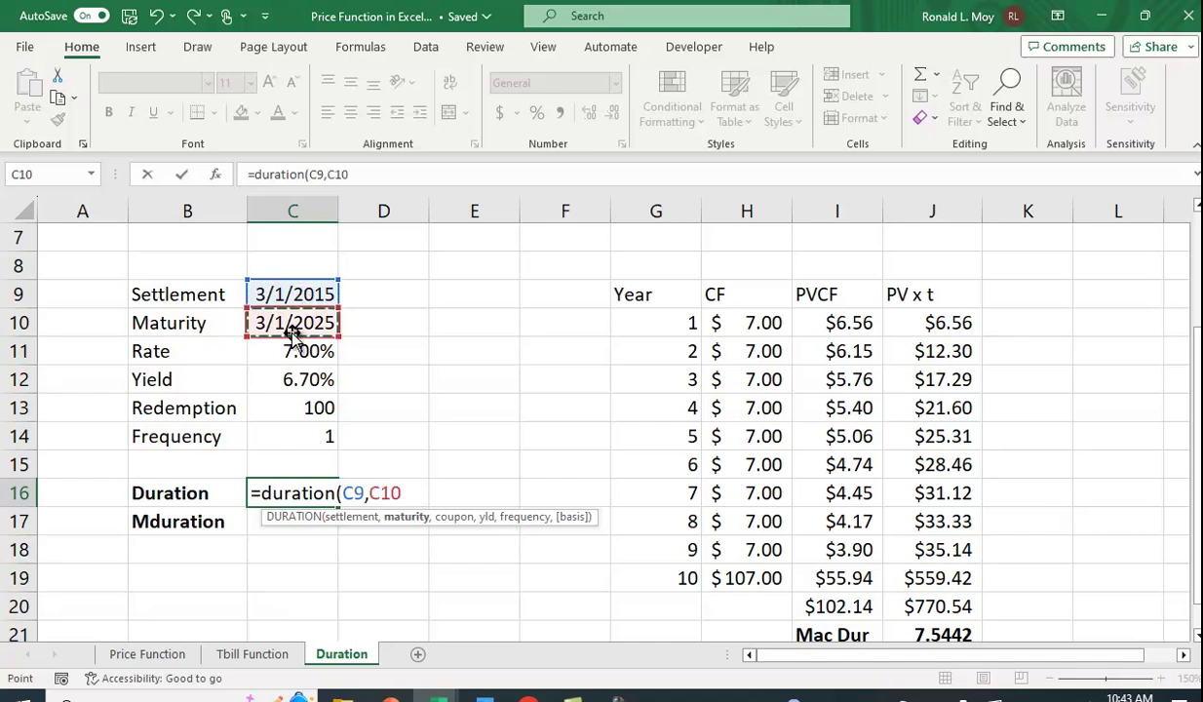
{"action": "type", "text": ","}
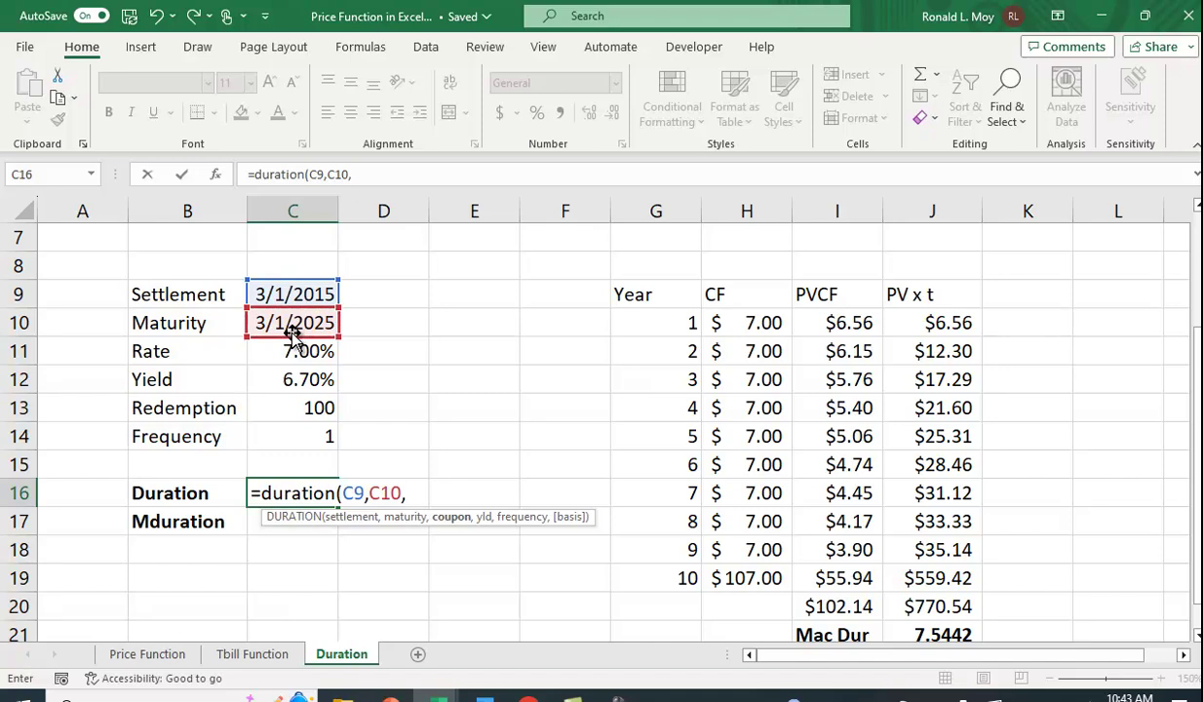
{"action": "left_click", "coordinate": [311, 353]}
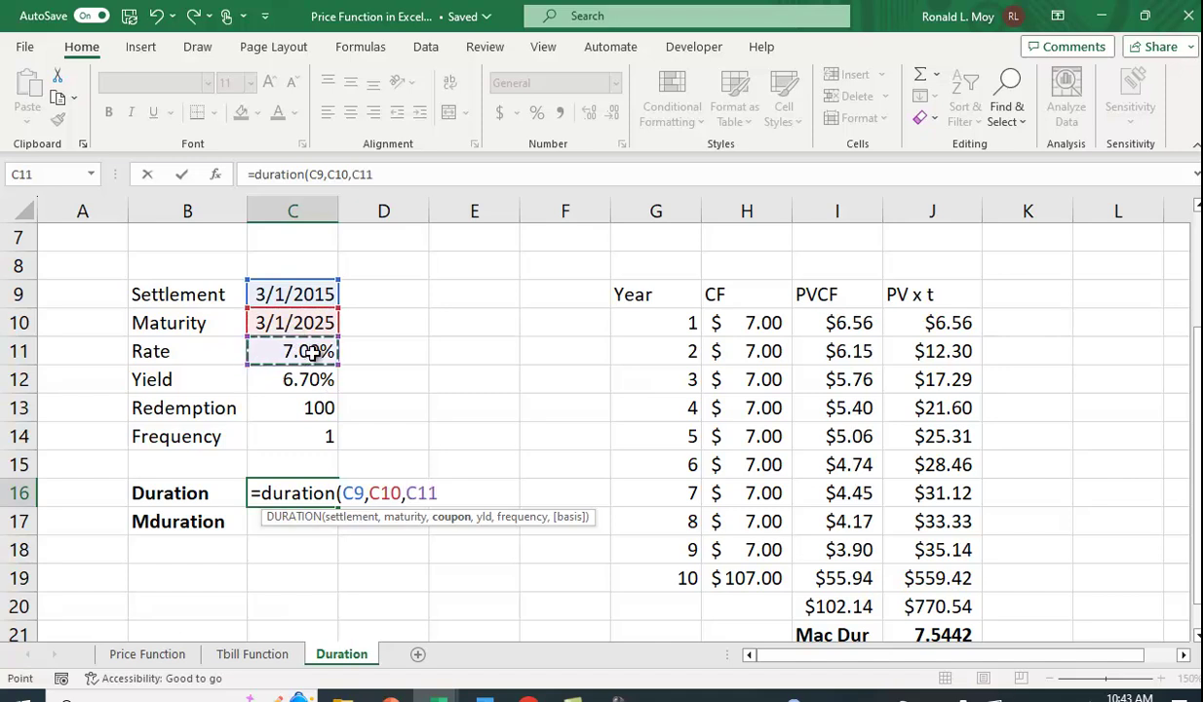
{"action": "type", "text": ","}
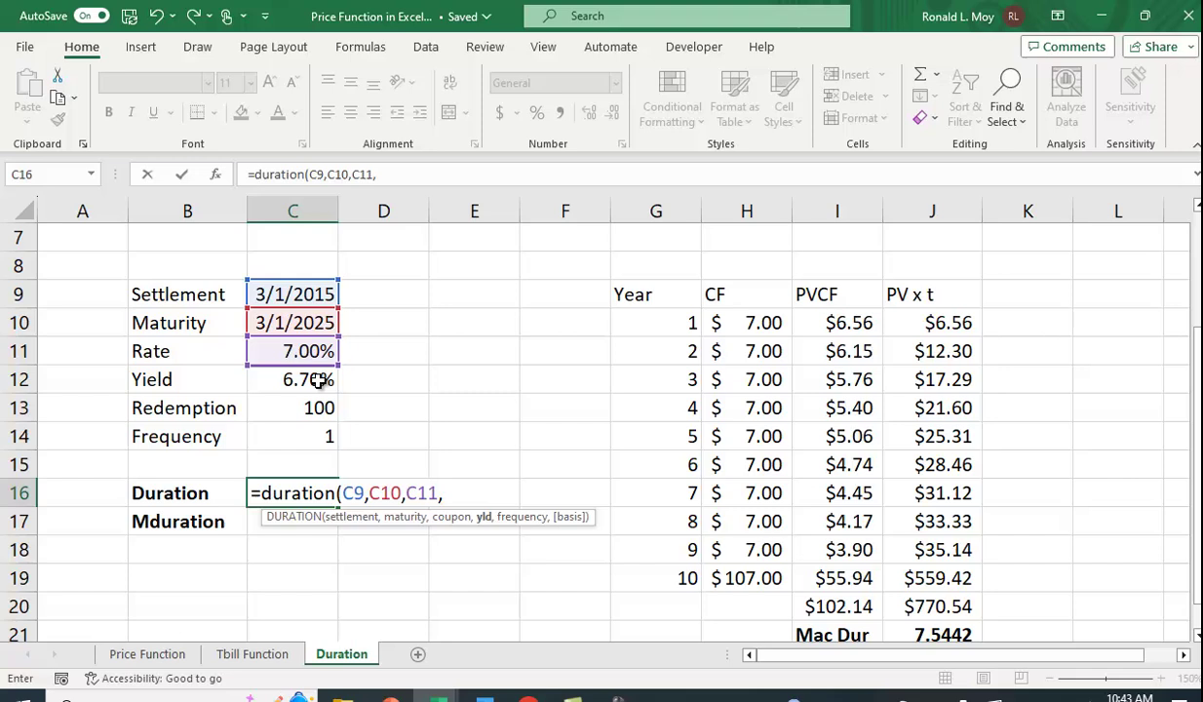
{"action": "left_click", "coordinate": [310, 381]}
{"action": "type", "text": ","}
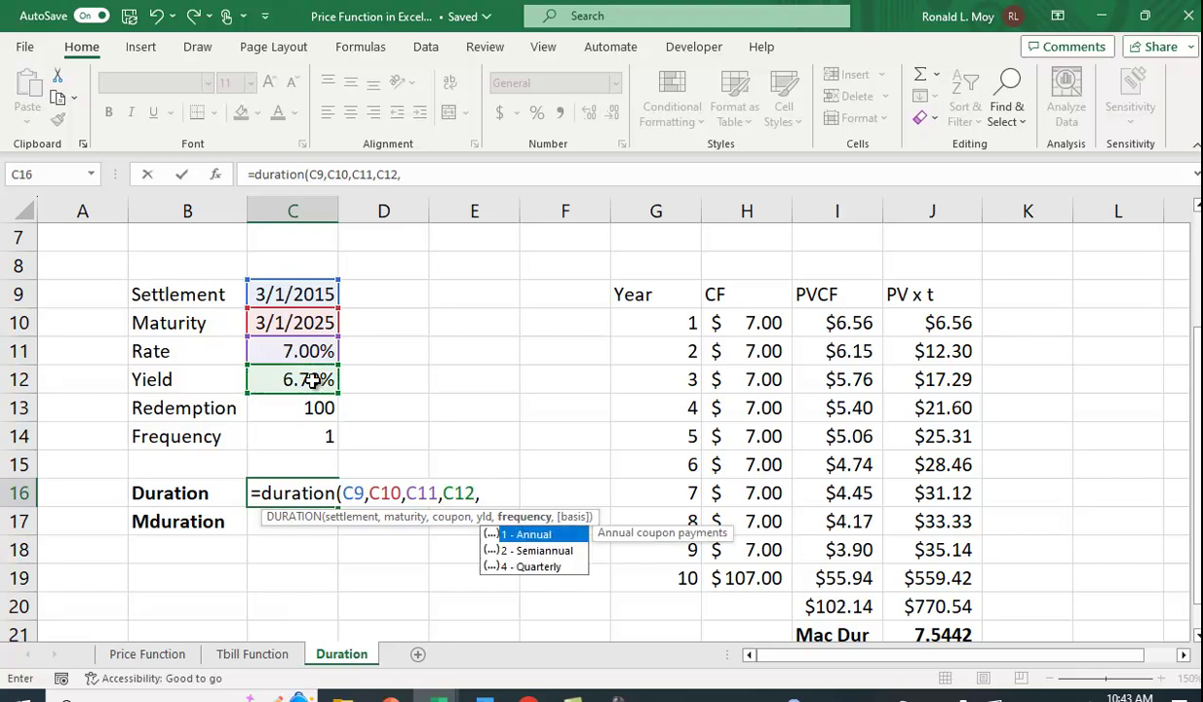
{"action": "left_click", "coordinate": [306, 439]}
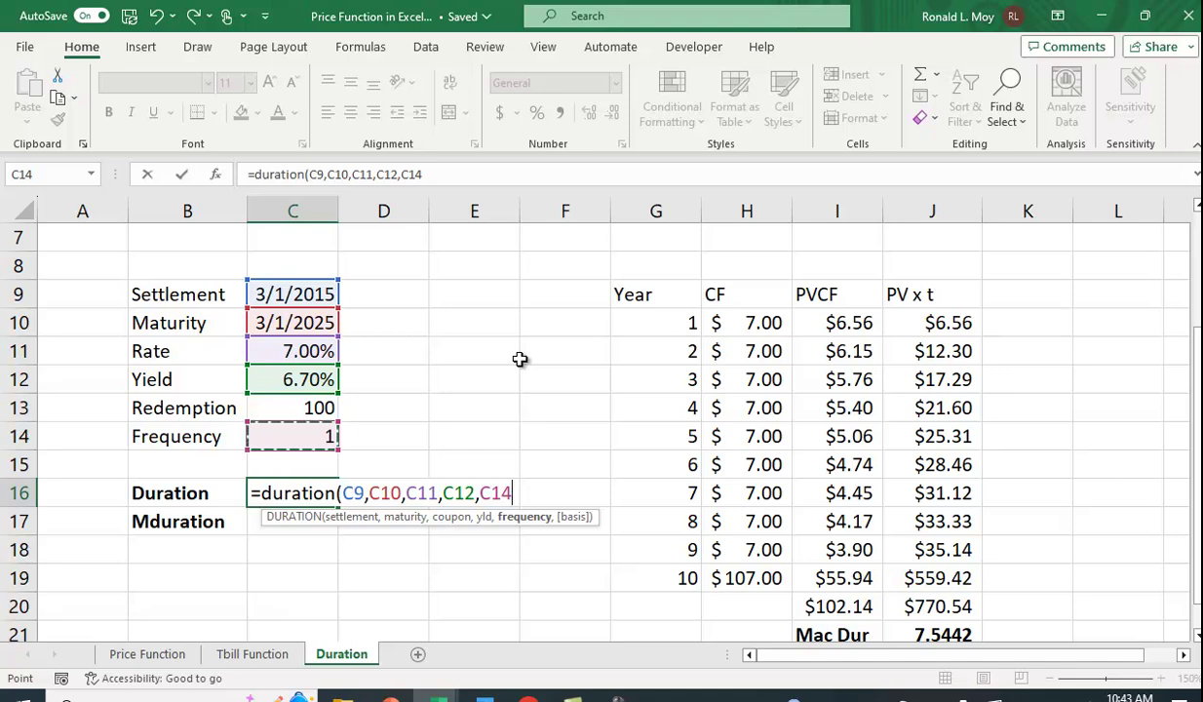
{"action": "type", "text": ")"}
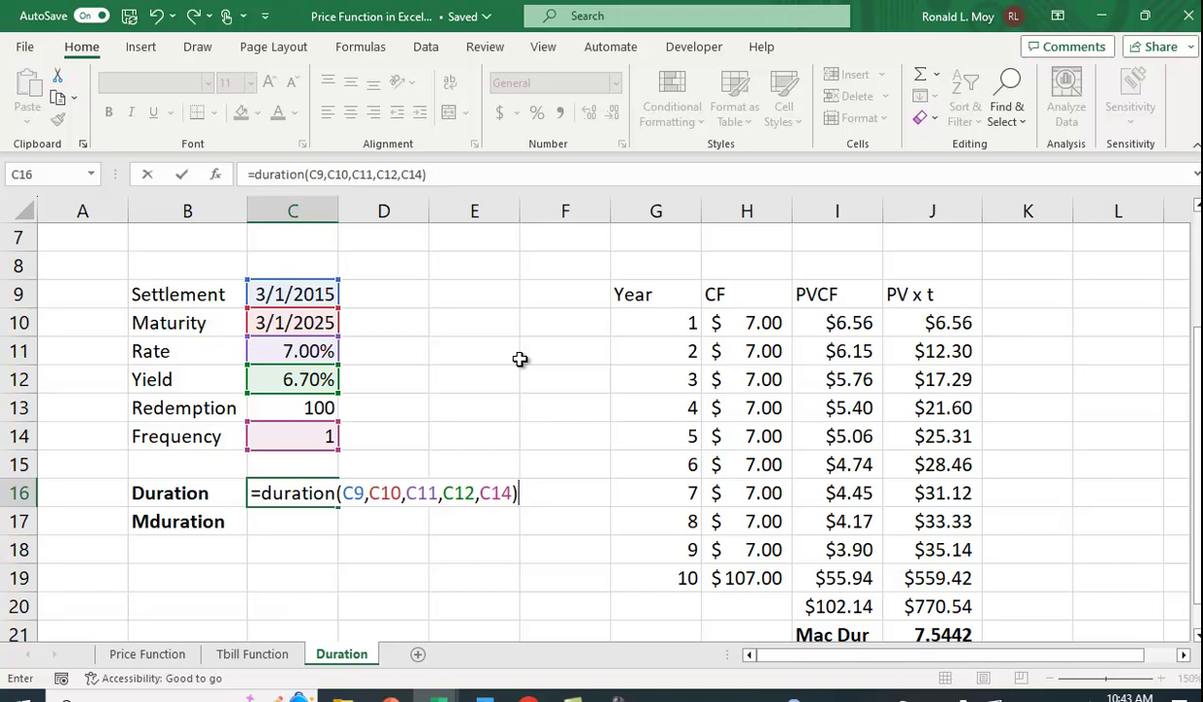
{"action": "key", "text": "Return"}
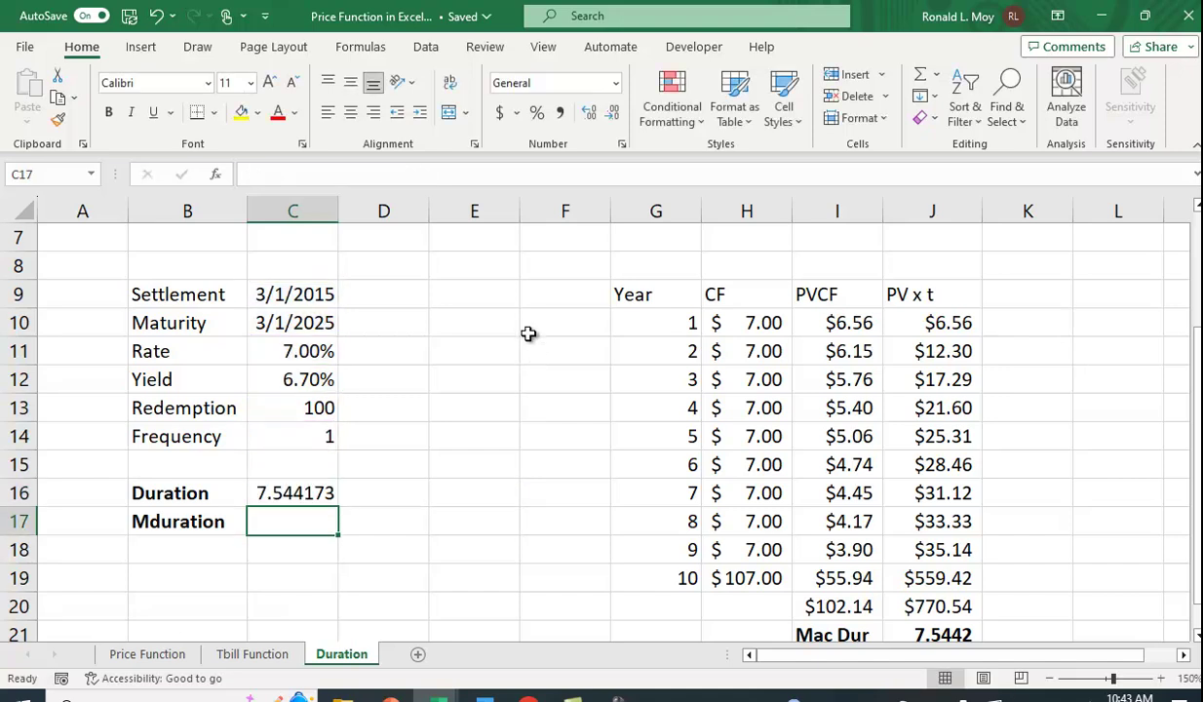
Reduce C16's displayed decimals to four so it shows 7.5442
{"action": "scroll", "coordinate": [532, 365], "scroll_direction": "down", "scroll_amount": 1}
{"action": "left_click", "coordinate": [290, 407]}
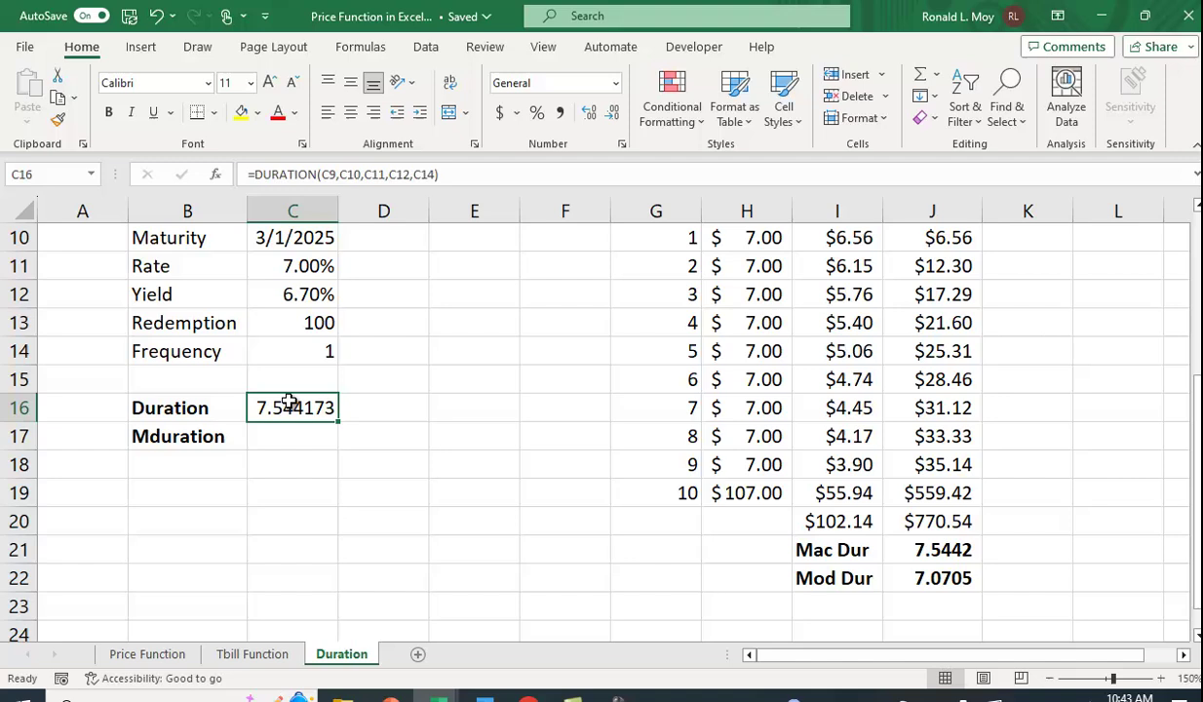
{"action": "left_click", "coordinate": [612, 113]}
{"action": "left_click", "coordinate": [614, 113]}
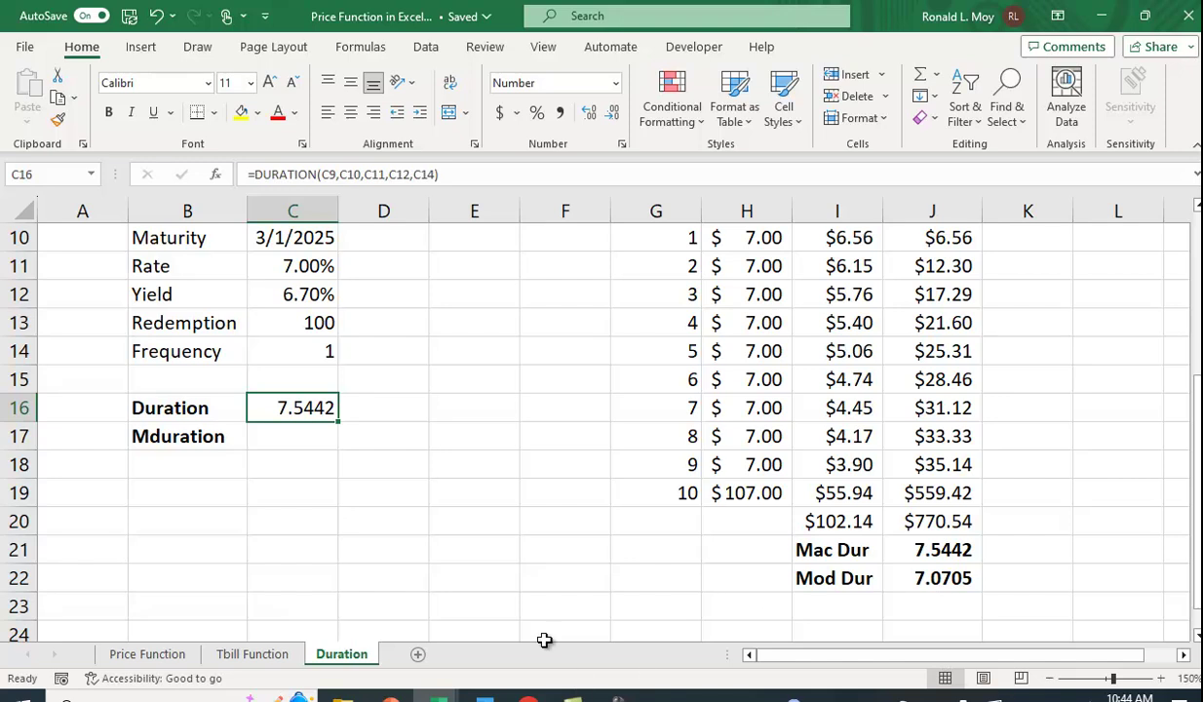
{"action": "left_click", "coordinate": [295, 433]}
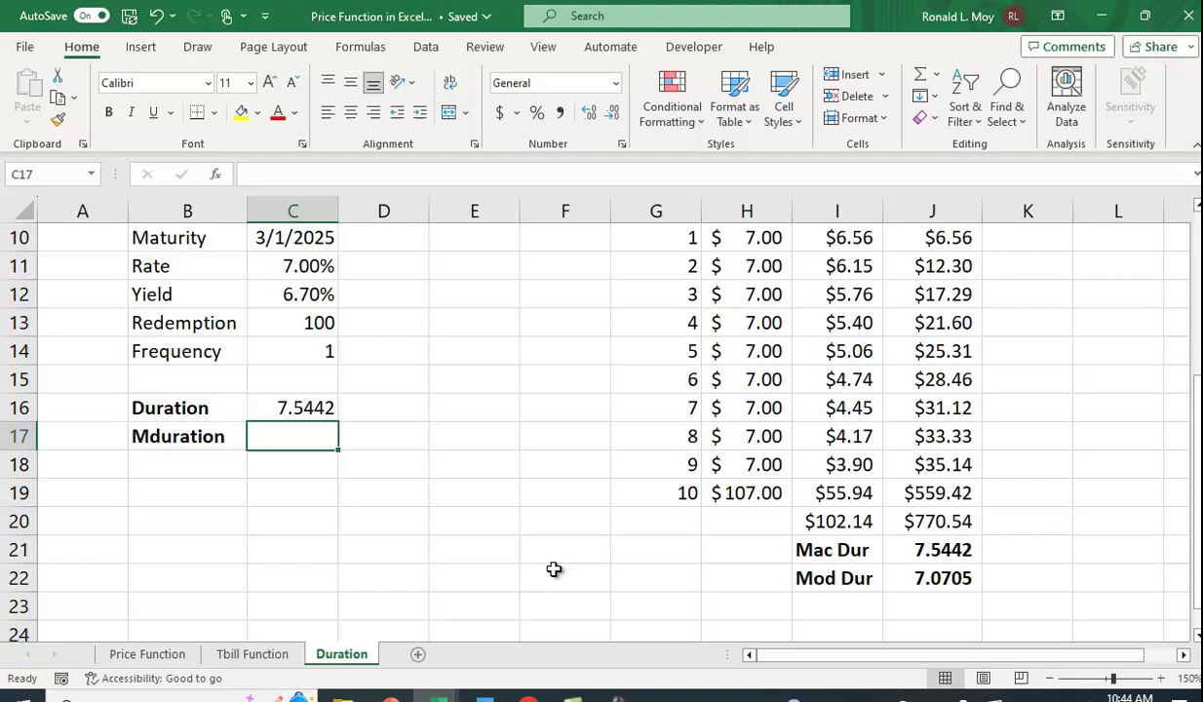
Enter =MDURATION(C9,C10,C11,C12,C14) in C17
{"action": "type", "text": "=mdu"}
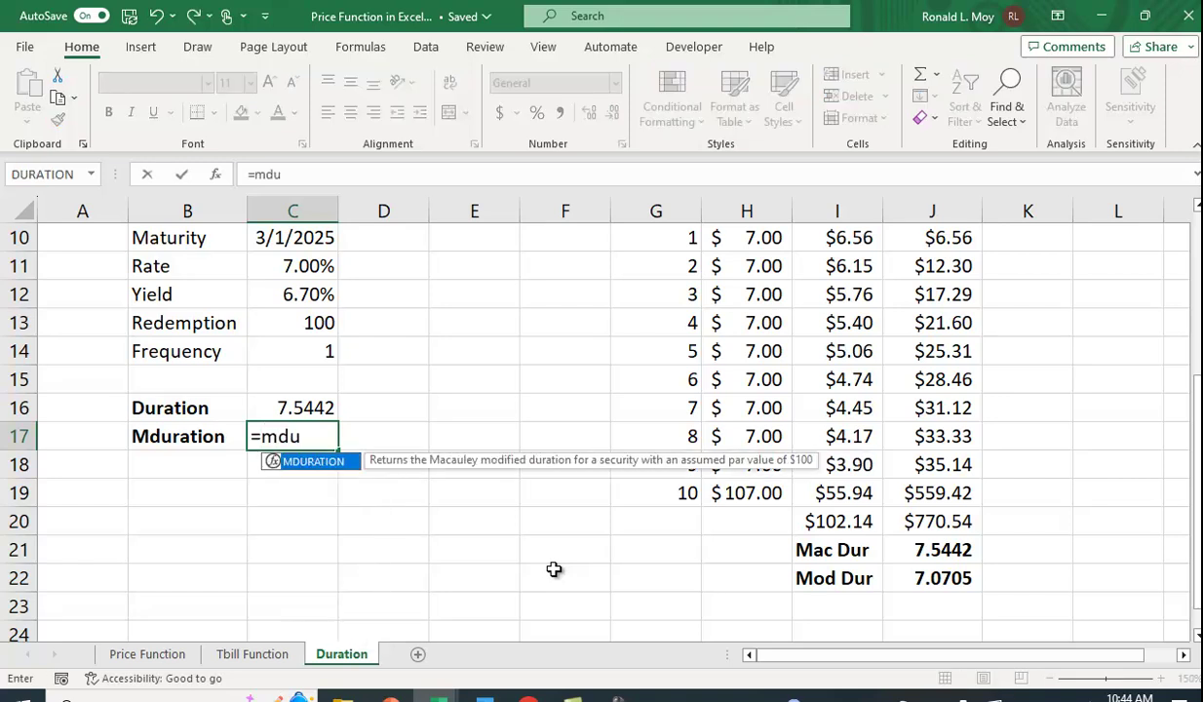
{"action": "type", "text": "ration("}
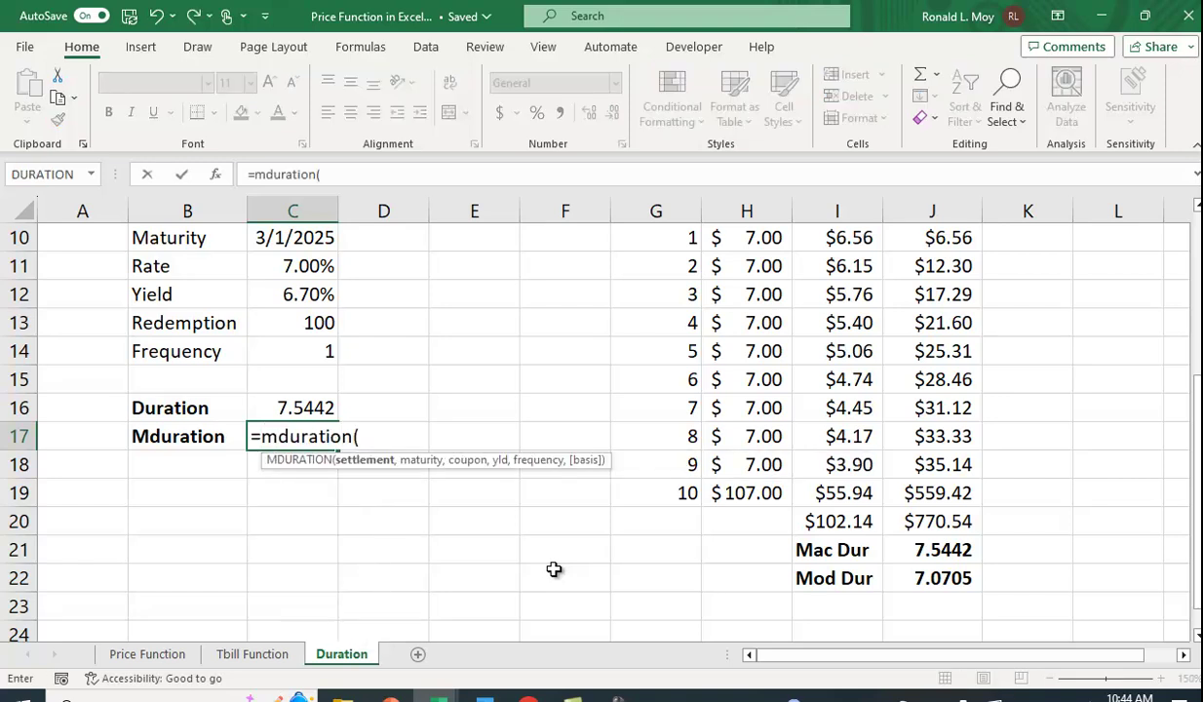
{"action": "scroll", "coordinate": [554, 570], "scroll_direction": "up", "scroll_amount": 2}
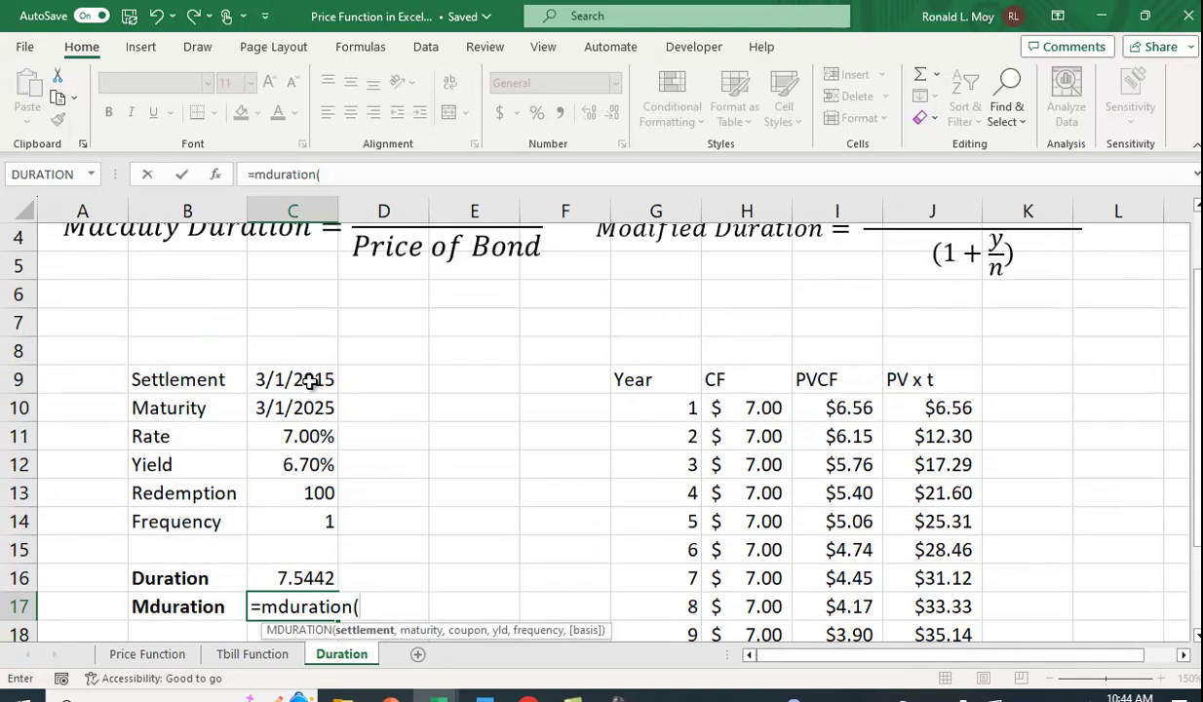
{"action": "left_click", "coordinate": [310, 383]}
{"action": "type", "text": ","}
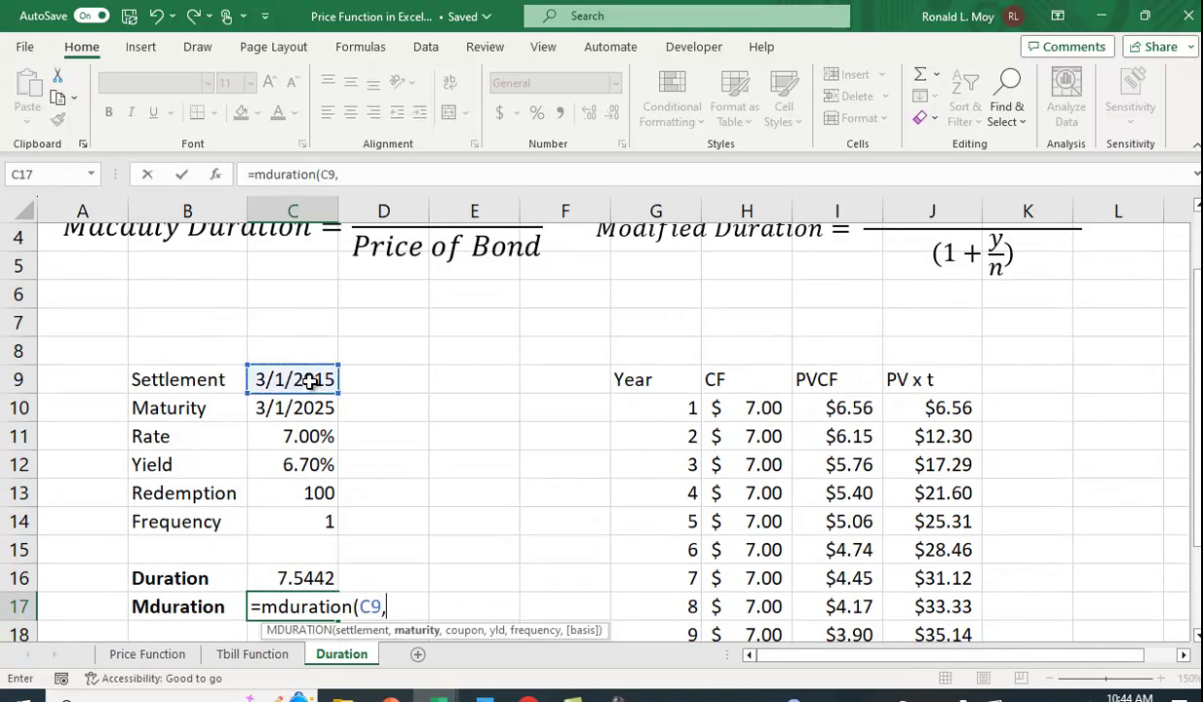
{"action": "left_click", "coordinate": [322, 414]}
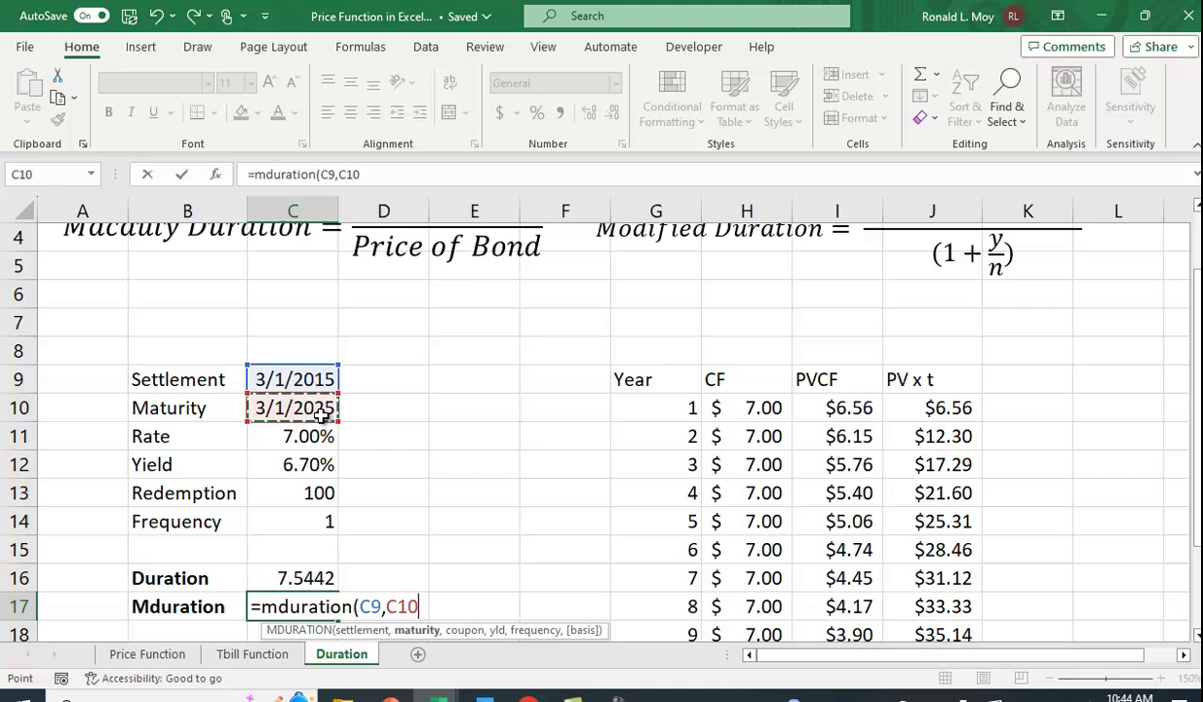
{"action": "type", "text": ","}
{"action": "left_click", "coordinate": [310, 437]}
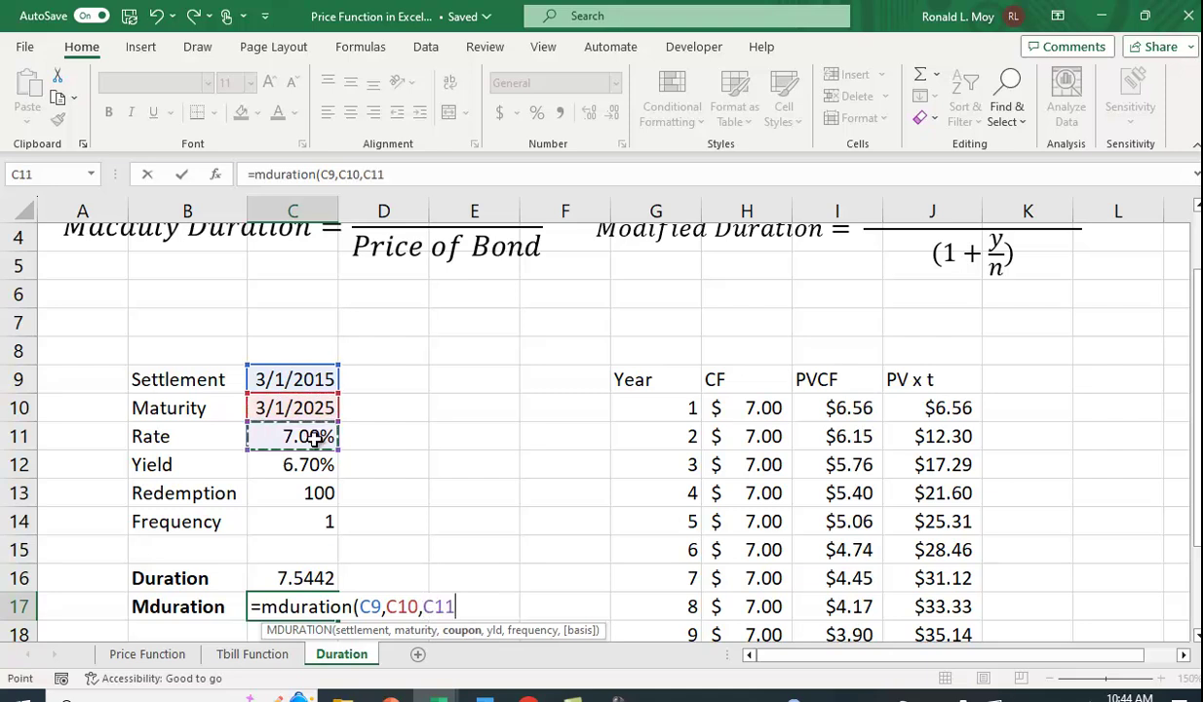
{"action": "type", "text": ","}
{"action": "left_click", "coordinate": [314, 464]}
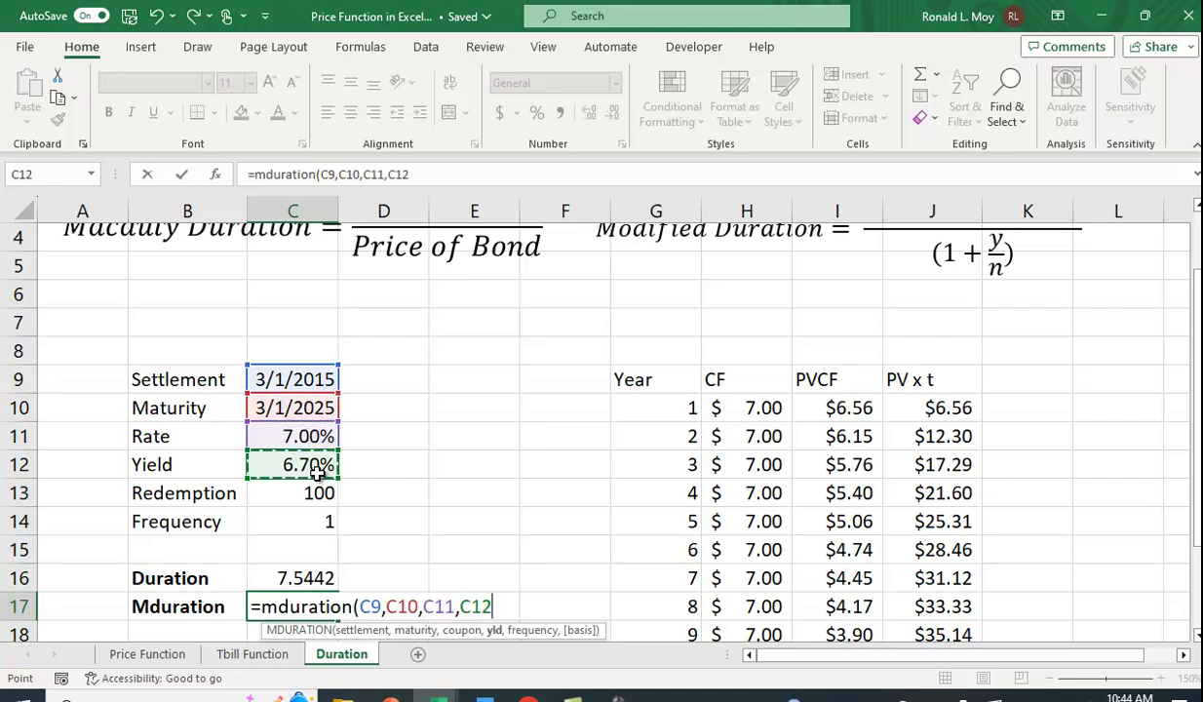
{"action": "type", "text": ","}
{"action": "scroll", "coordinate": [344, 543], "scroll_direction": "up", "scroll_amount": 1}
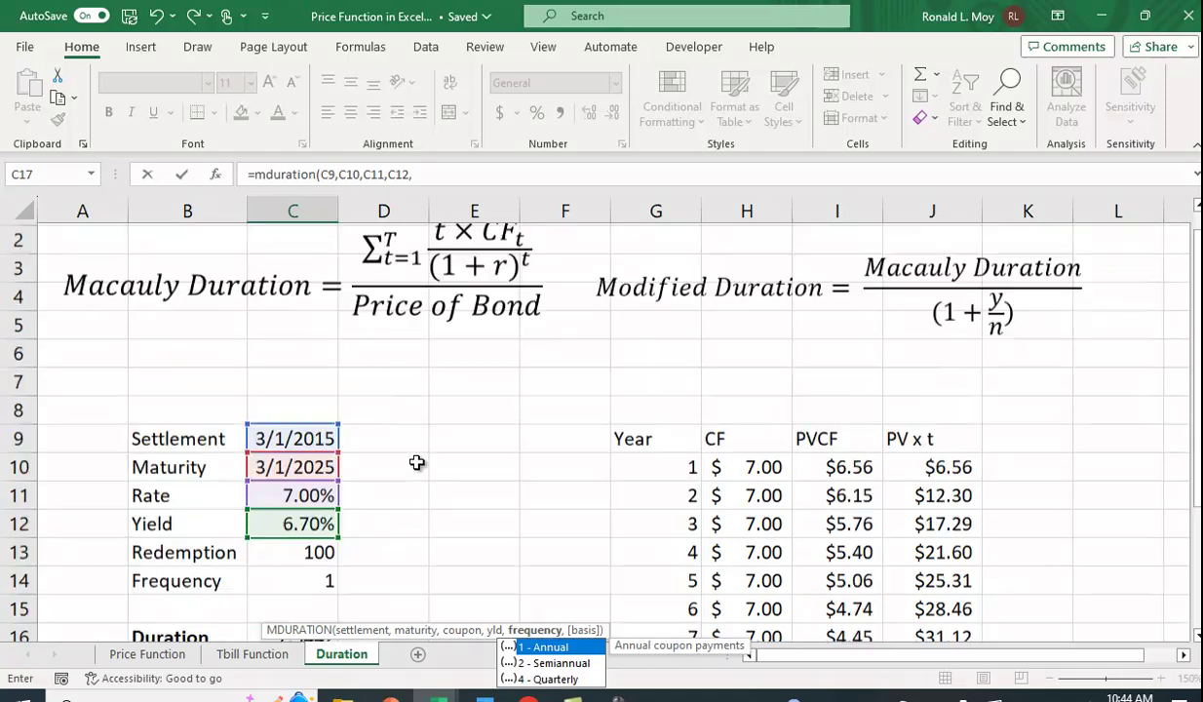
{"action": "scroll", "coordinate": [336, 531], "scroll_direction": "down", "scroll_amount": 1}
{"action": "left_click", "coordinate": [328, 522]}
{"action": "scroll", "coordinate": [328, 525], "scroll_direction": "down", "scroll_amount": 1}
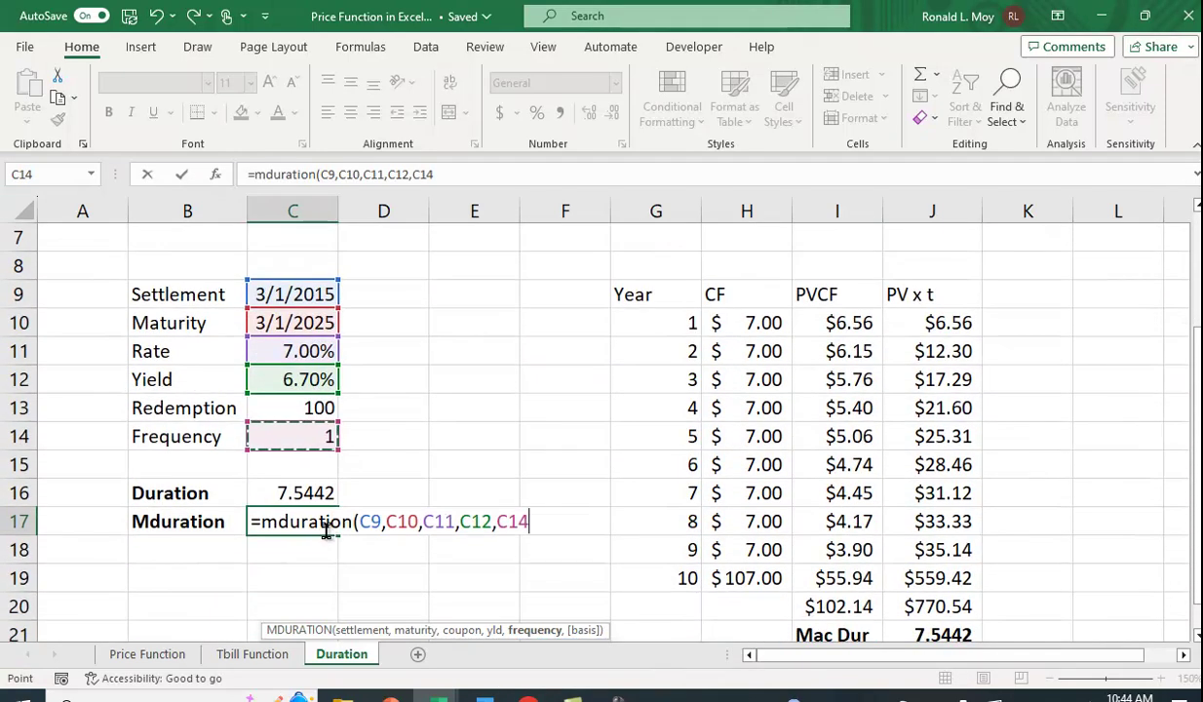
{"action": "type", "text": ")"}
{"action": "key", "text": "Return"}
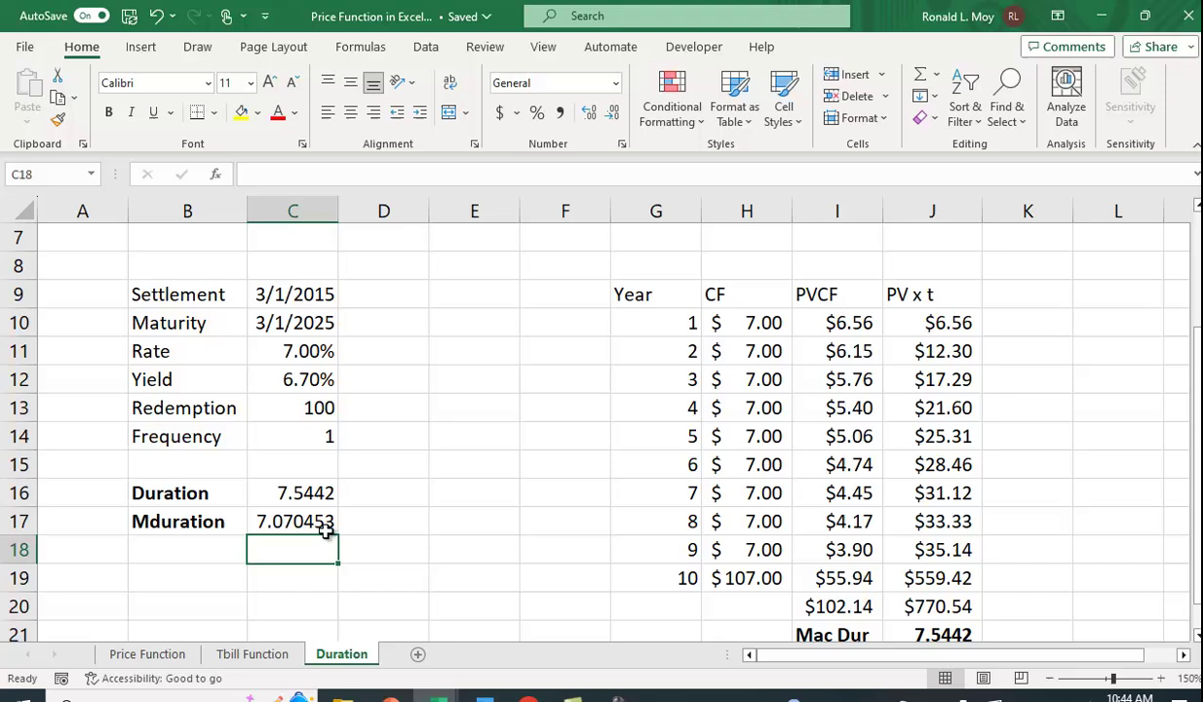
Adjust C17's decimal places so the result displays as 7.0705
{"action": "left_click", "coordinate": [312, 512]}
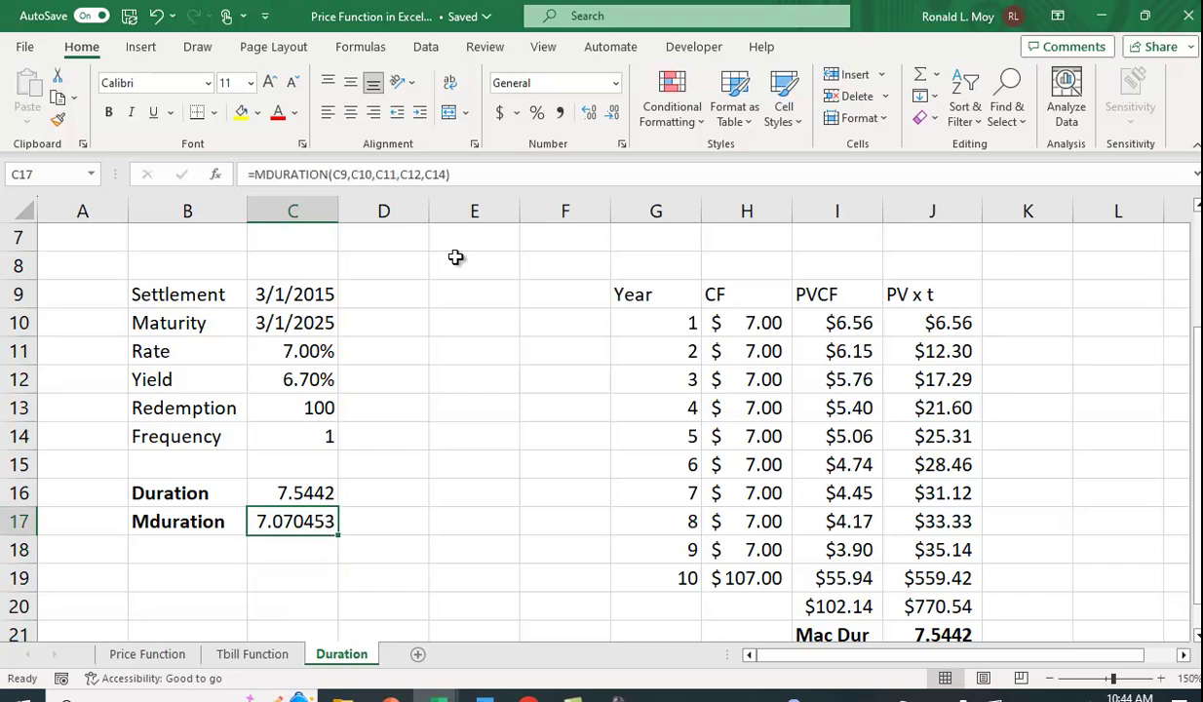
{"action": "left_click", "coordinate": [590, 113]}
{"action": "left_click", "coordinate": [589, 113]}
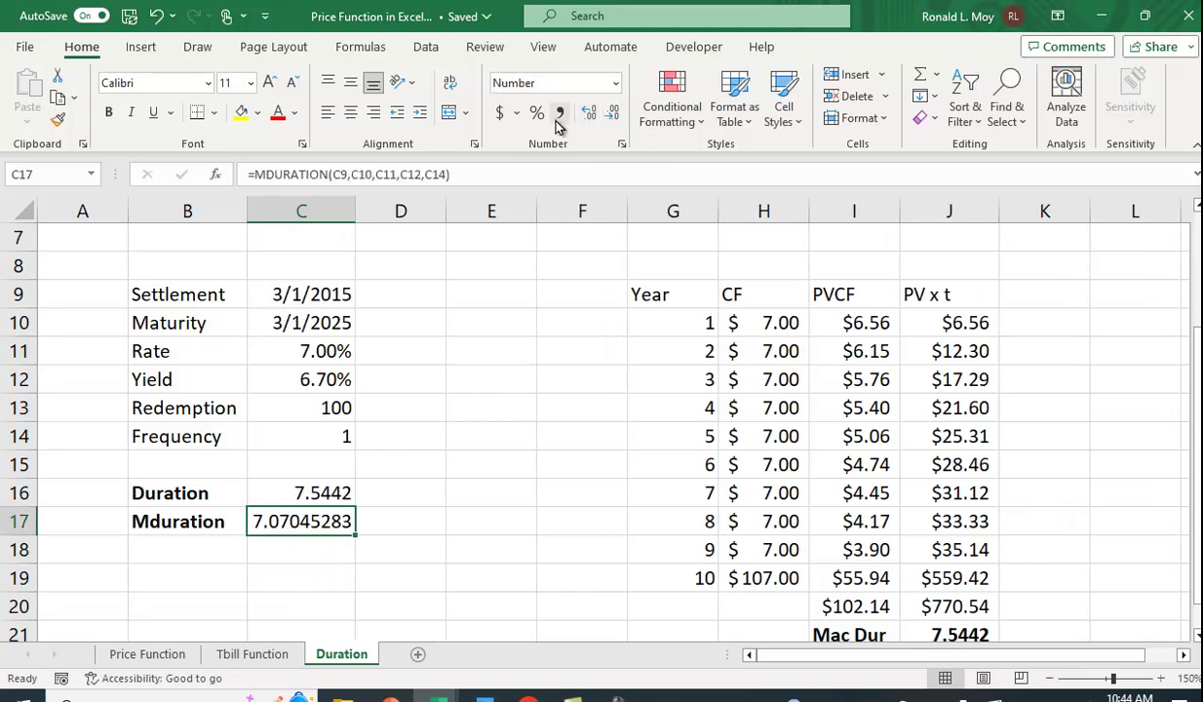
{"action": "left_click", "coordinate": [613, 115]}
{"action": "left_click", "coordinate": [614, 115]}
{"action": "left_click", "coordinate": [613, 116]}
{"action": "left_click", "coordinate": [613, 115]}
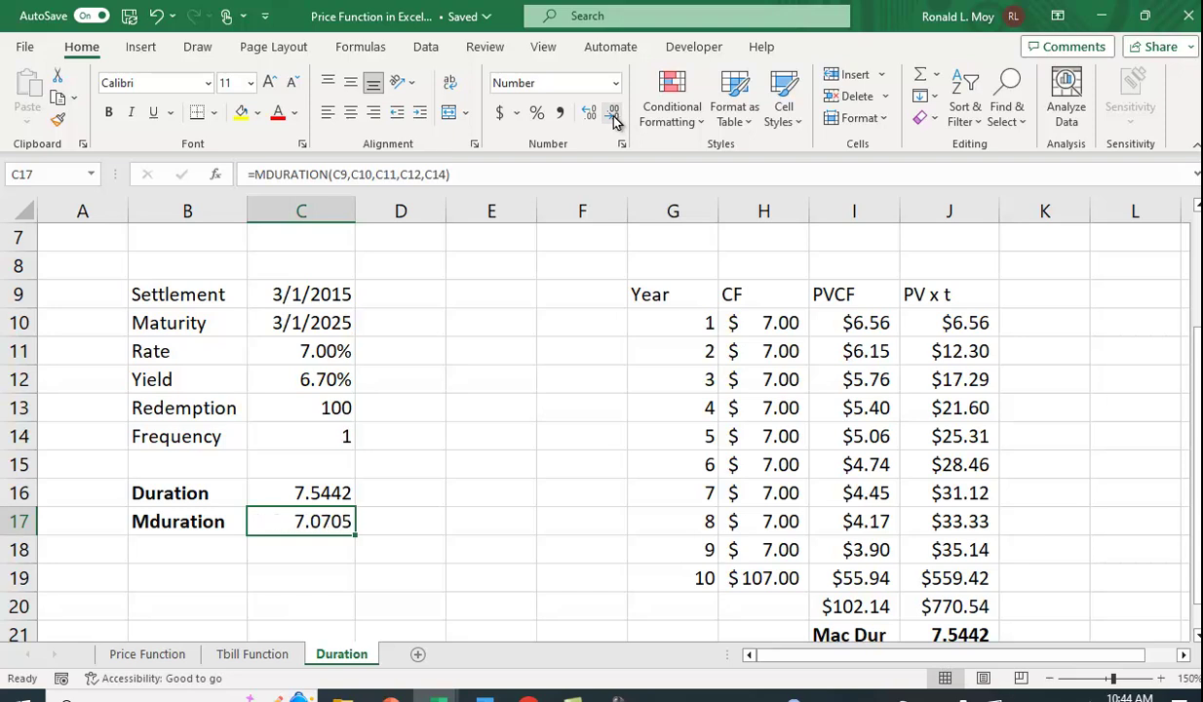
{"action": "scroll", "coordinate": [682, 429], "scroll_direction": "down", "scroll_amount": 1}
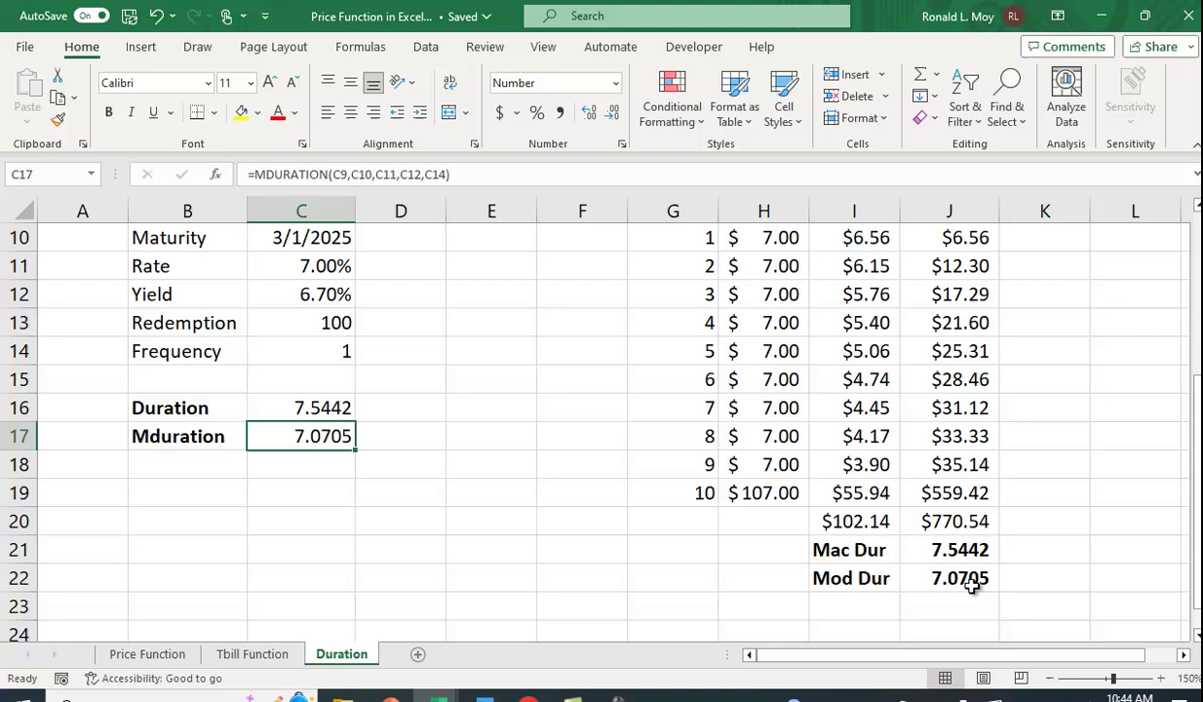
{"action": "scroll", "coordinate": [991, 417], "scroll_direction": "up", "scroll_amount": 2}
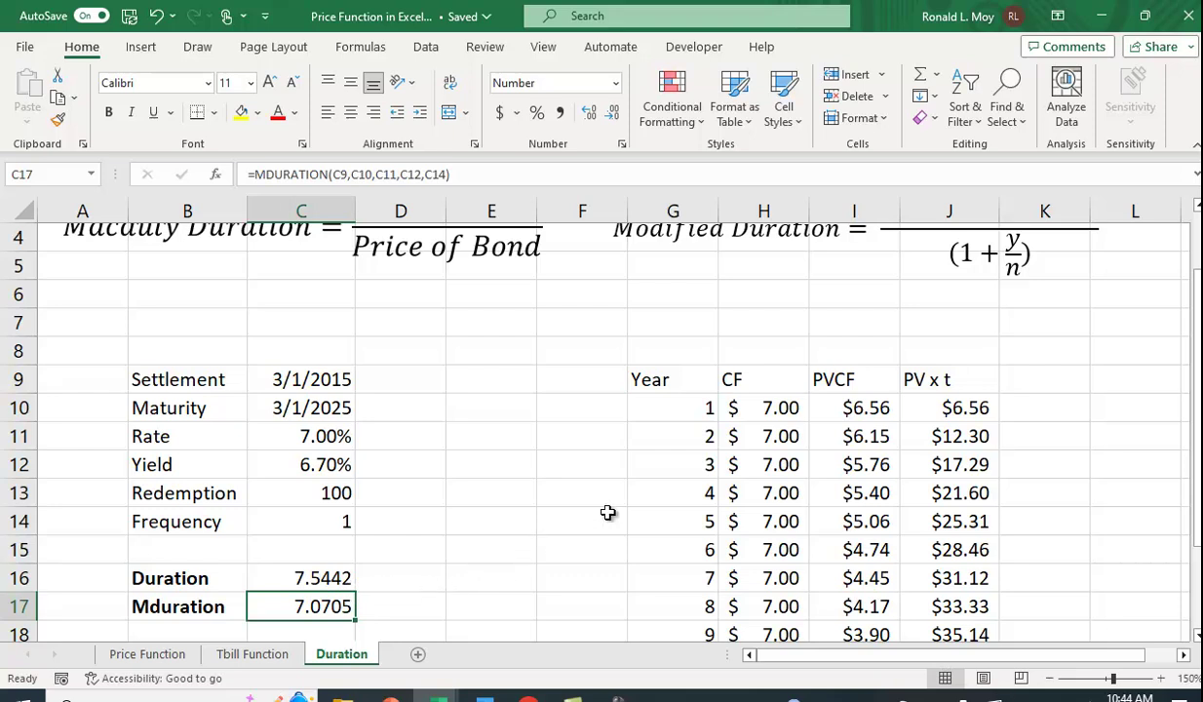
Show the Function Arguments for C17's MDURATION formula via AutoSum > More Functions and open its help
{"action": "left_click", "coordinate": [937, 75]}
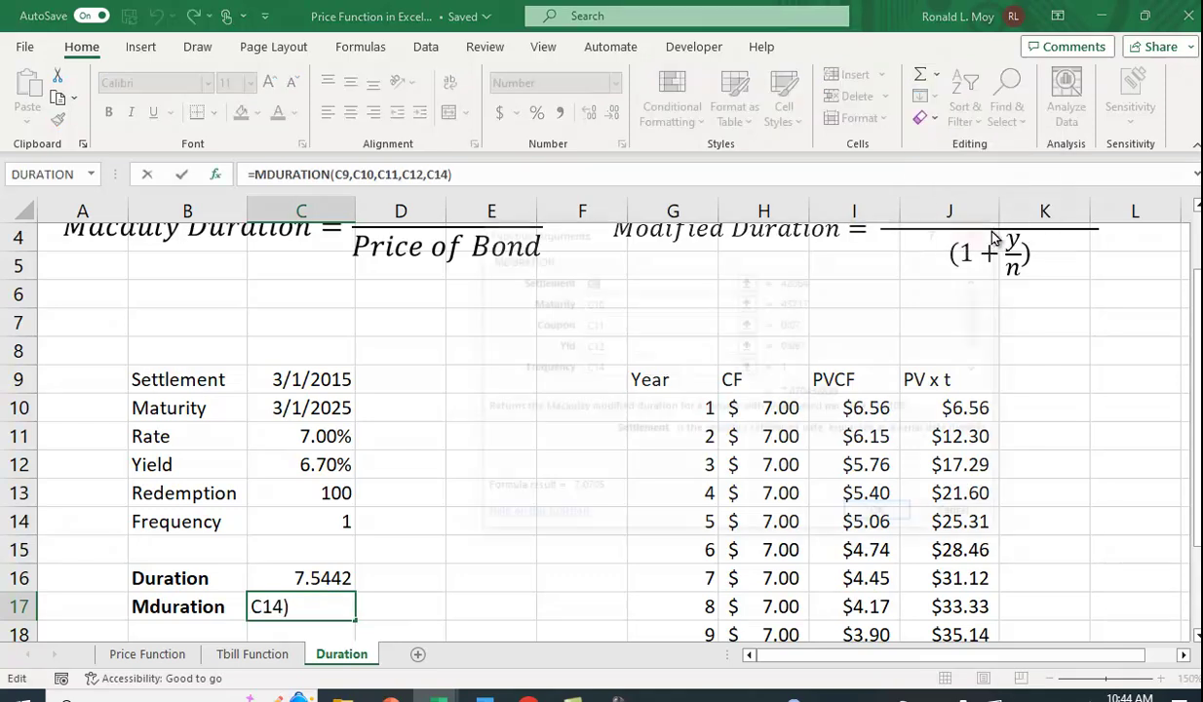
{"action": "left_click", "coordinate": [990, 236]}
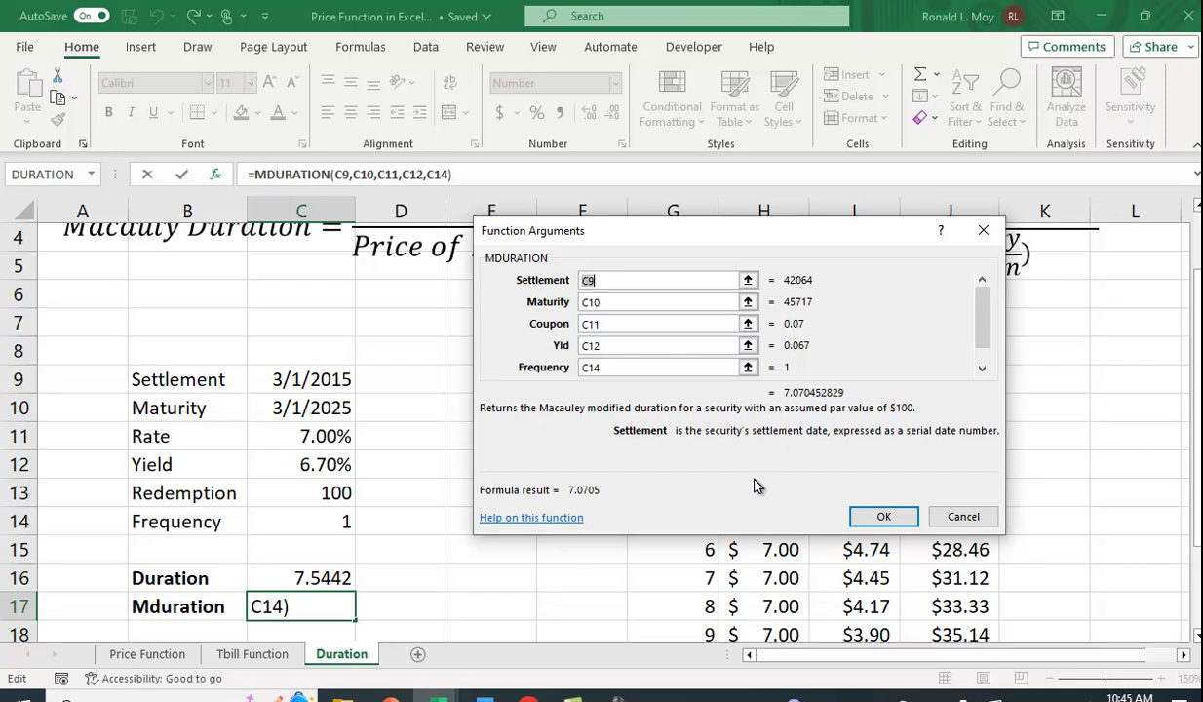
{"action": "left_click", "coordinate": [536, 522]}
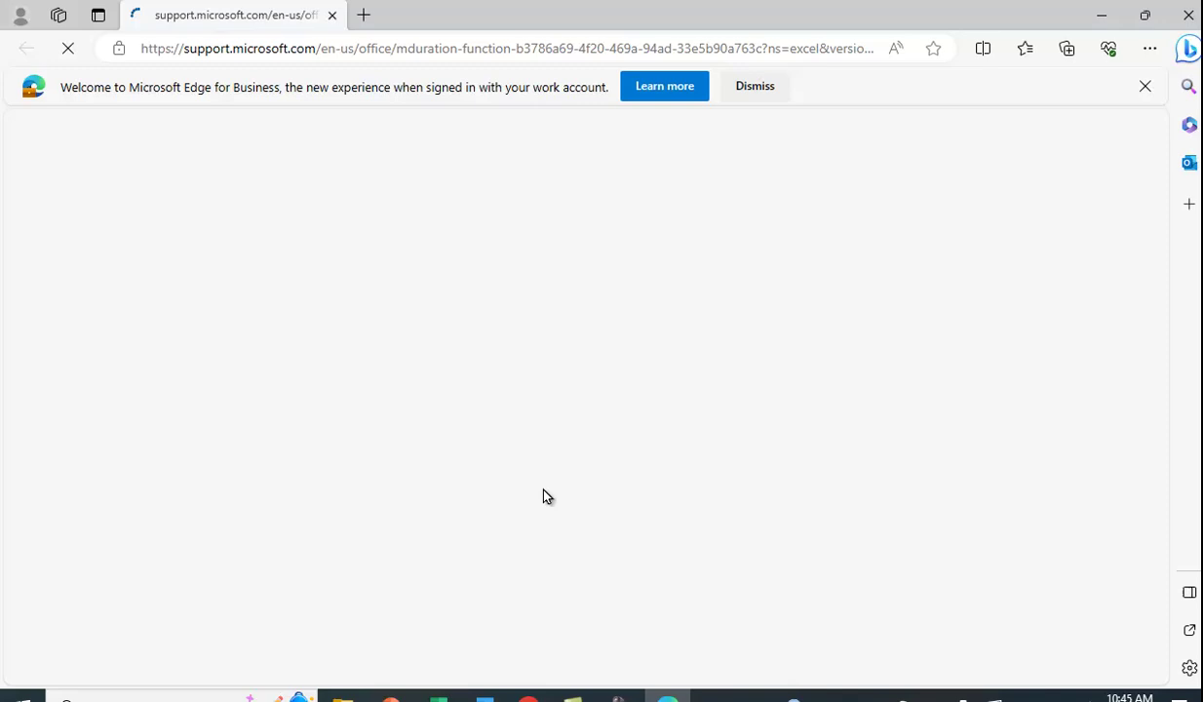
Read the MDURATION help page's arguments and Basis table, then close Edge
{"action": "scroll", "coordinate": [561, 417], "scroll_direction": "down", "scroll_amount": 3}
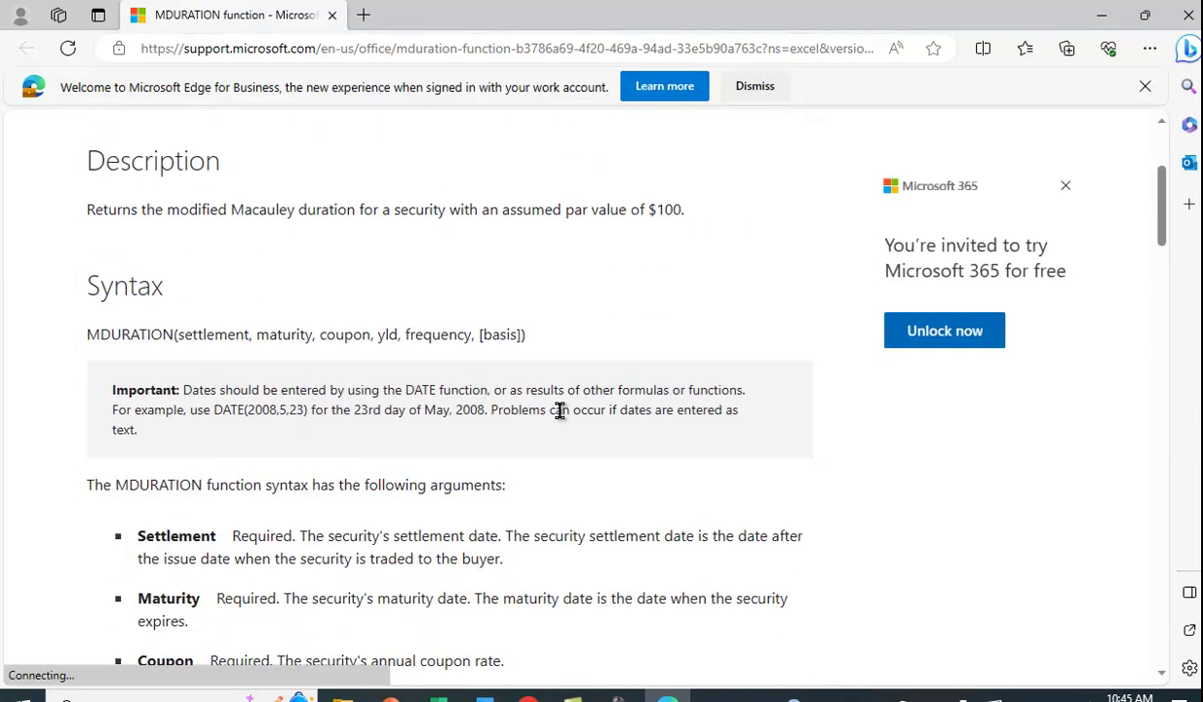
{"action": "scroll", "coordinate": [561, 417], "scroll_direction": "down", "scroll_amount": 2}
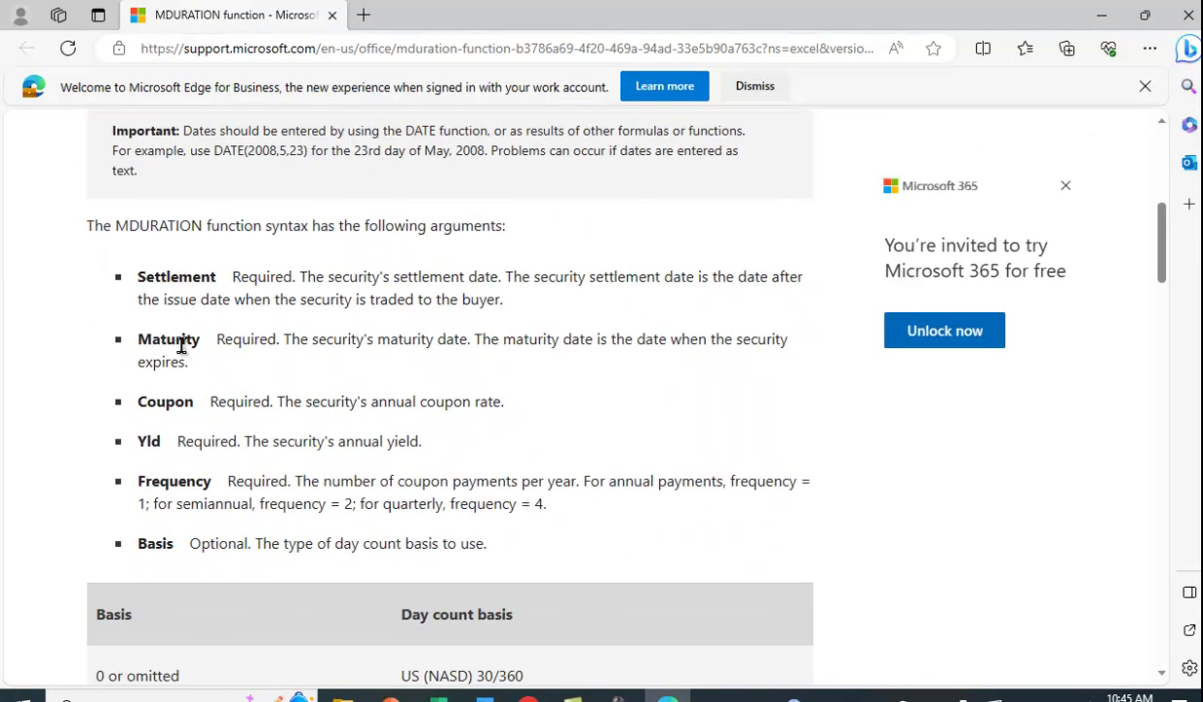
{"action": "scroll", "coordinate": [360, 532], "scroll_direction": "down", "scroll_amount": 2}
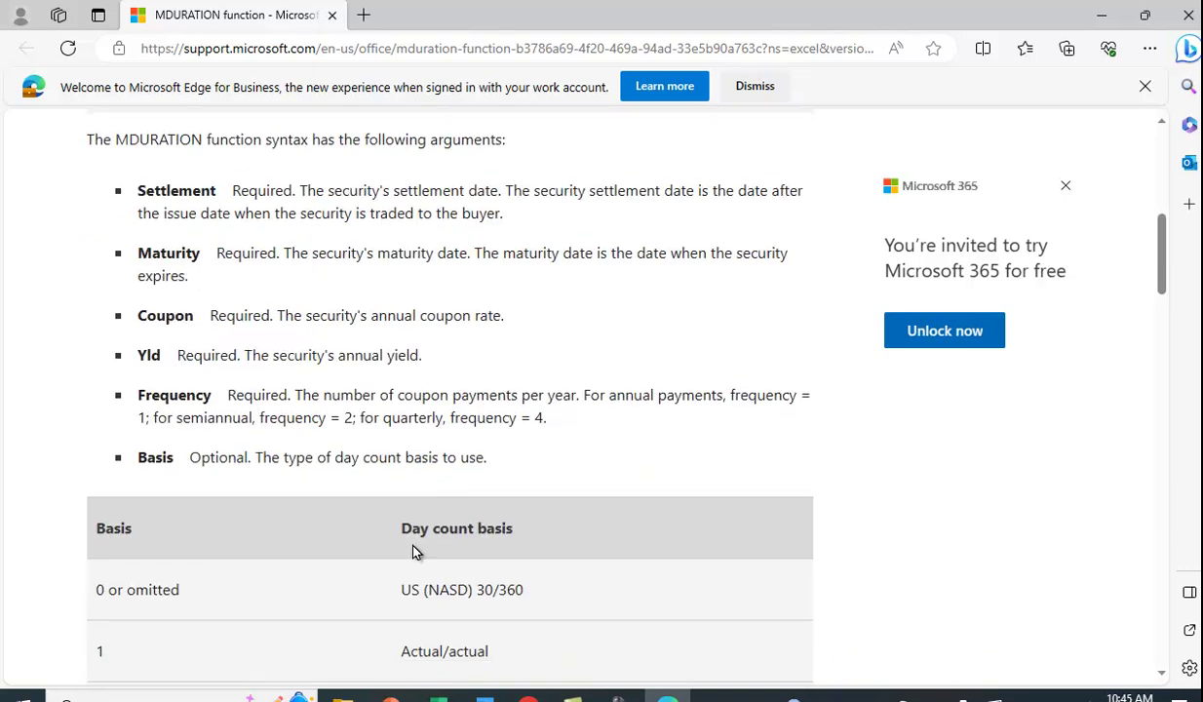
{"action": "scroll", "coordinate": [492, 542], "scroll_direction": "down", "scroll_amount": 2}
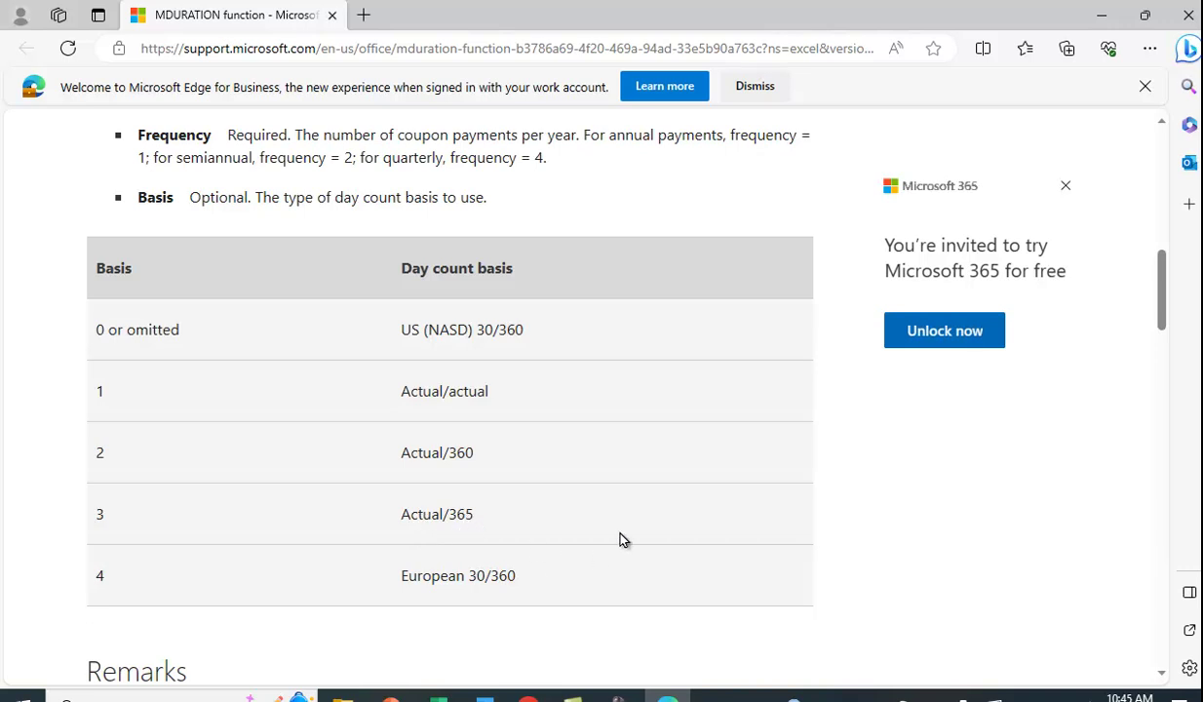
{"action": "left_click", "coordinate": [1189, 15]}
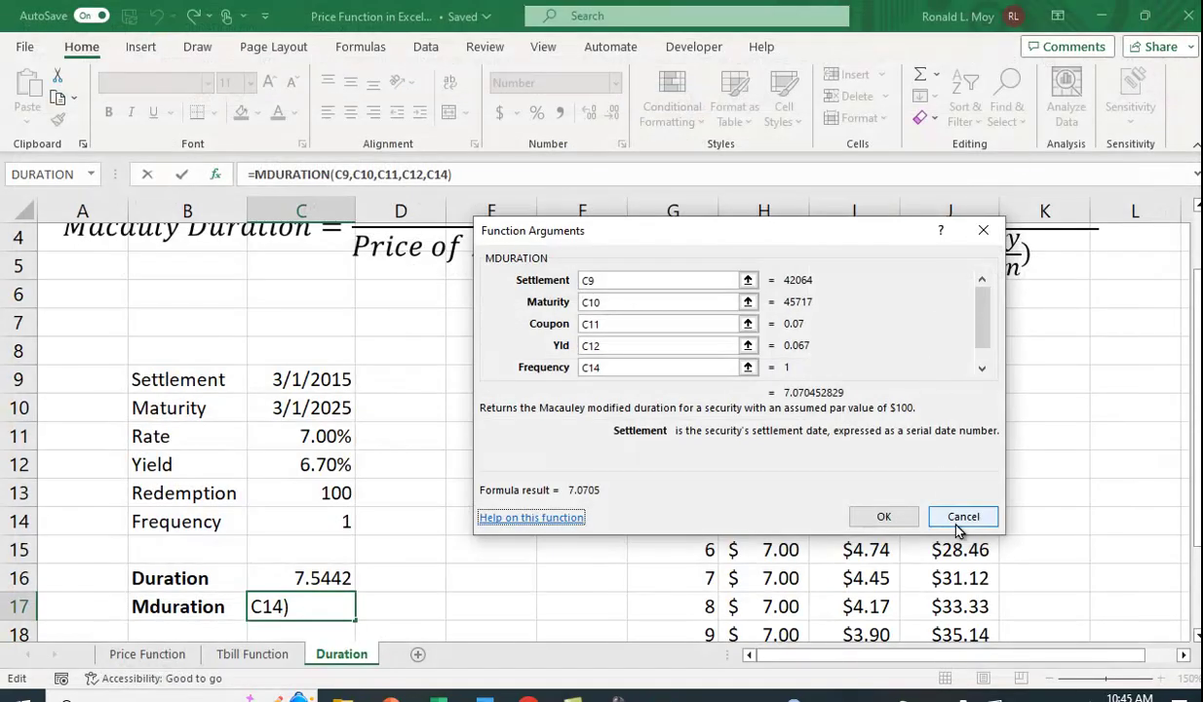
Cancel the MDURATION Function Arguments dialog without changes
{"action": "left_click", "coordinate": [909, 512]}
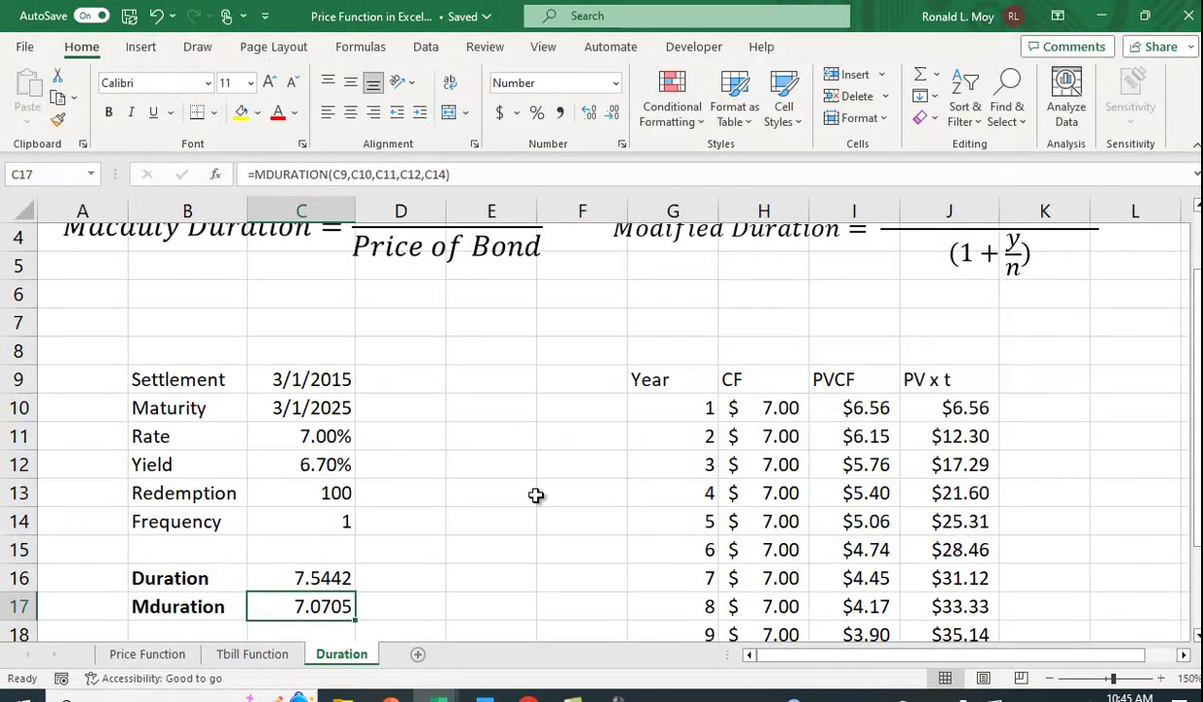
{"action": "scroll", "coordinate": [538, 492], "scroll_direction": "down", "scroll_amount": 1}
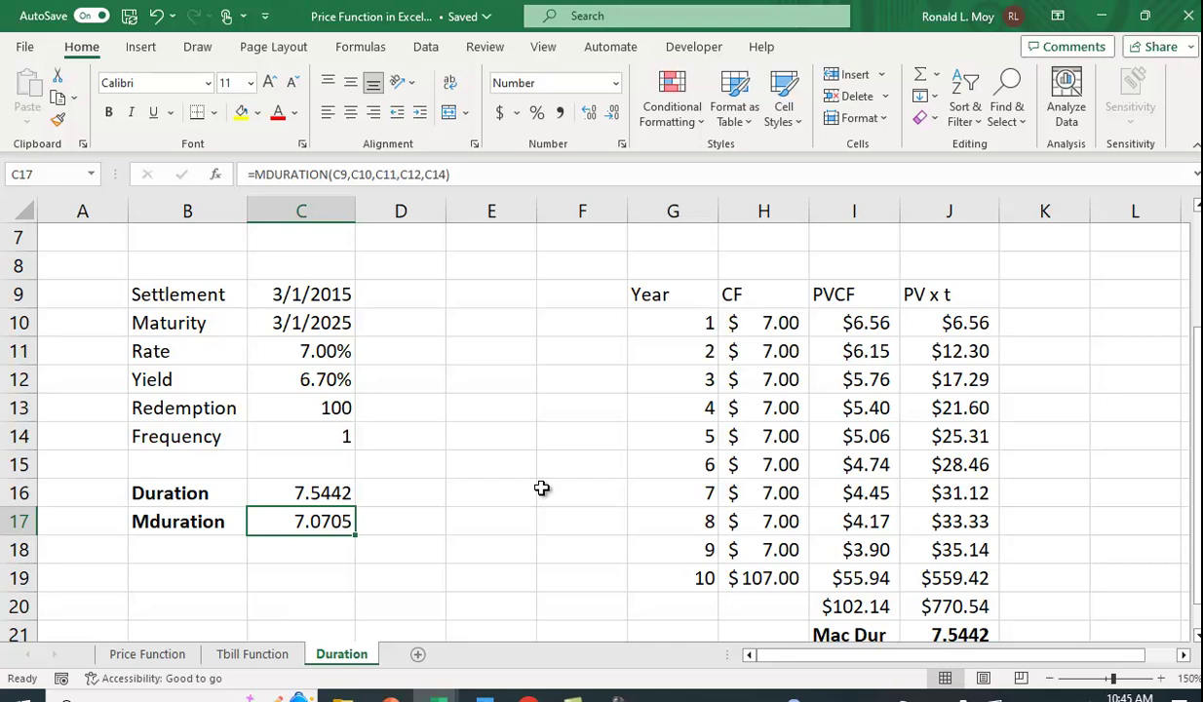